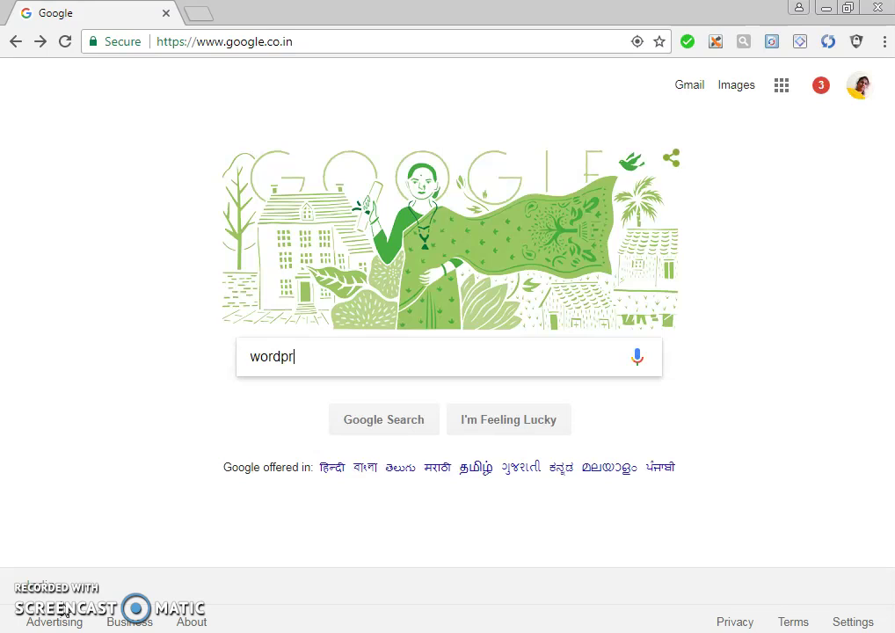
# Step: Search the web for "wordpress" and start a free site from the official WordPress.com page
pyautogui.press('Return')
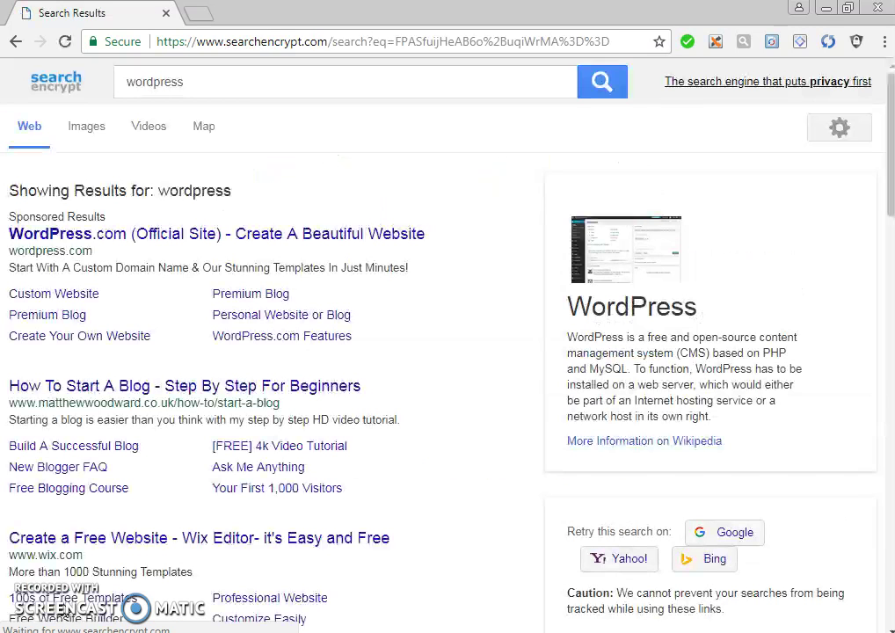
pyautogui.click(121, 234)
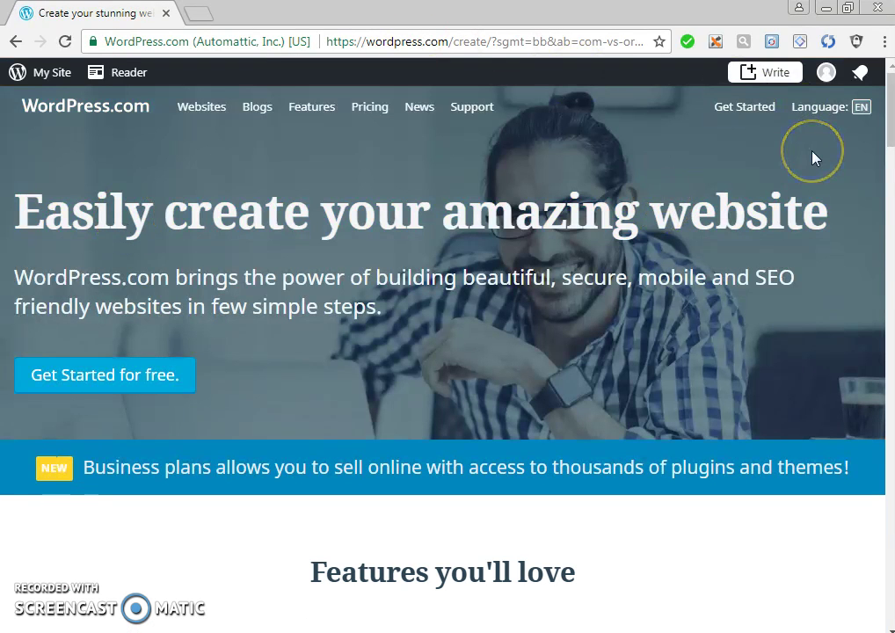
pyautogui.scroll(-2, 812, 158)
pyautogui.scroll(-1, 812, 159)
pyautogui.scroll(3, 812, 159)
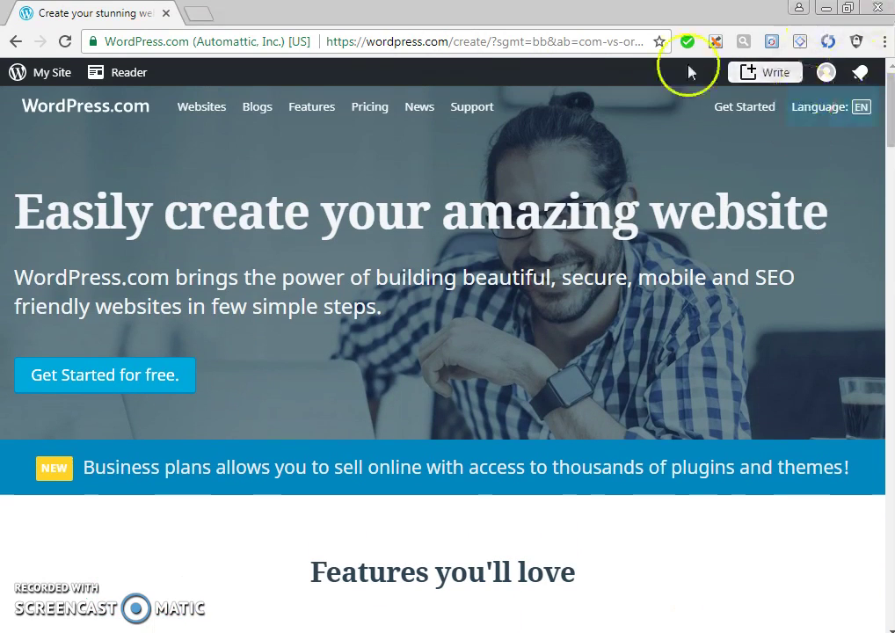
pyautogui.click(79, 387)
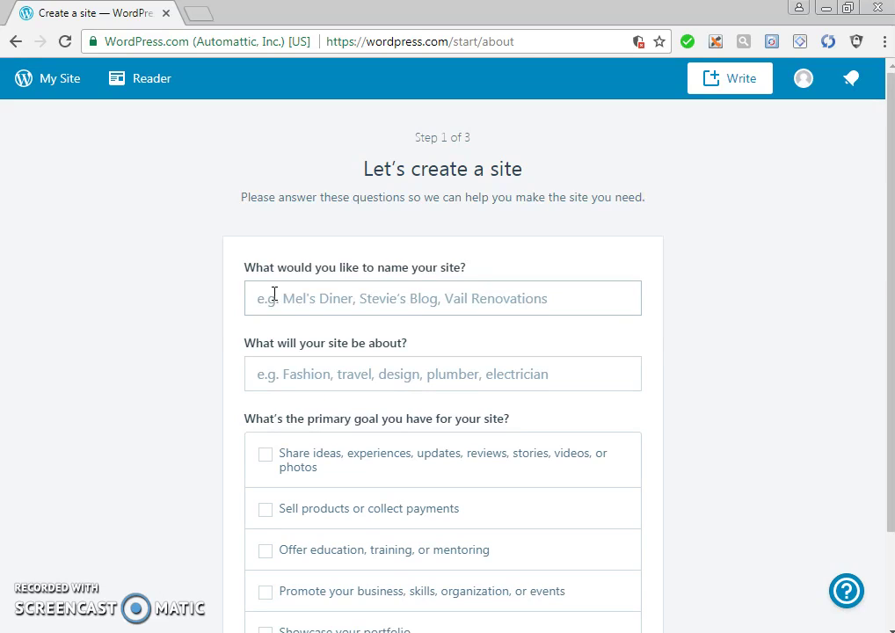
# Step: Name the new site with the owner's full name
pyautogui.click(274, 294)
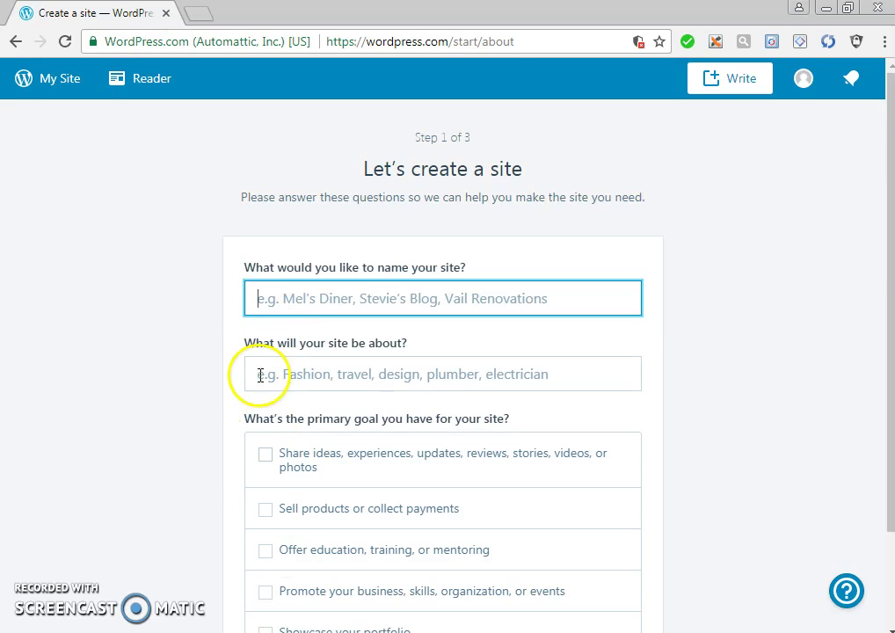
pyautogui.click(262, 291)
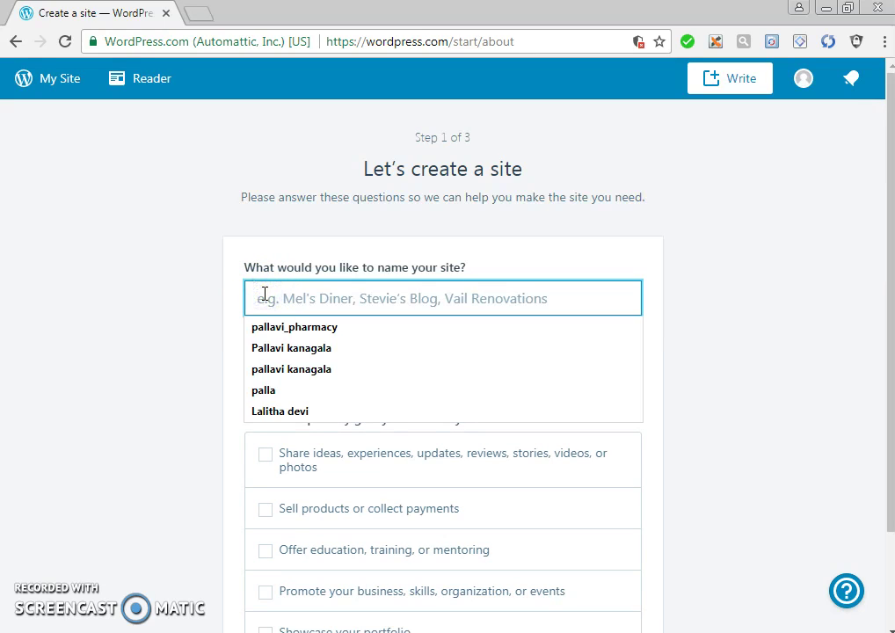
pyautogui.write('Lali')
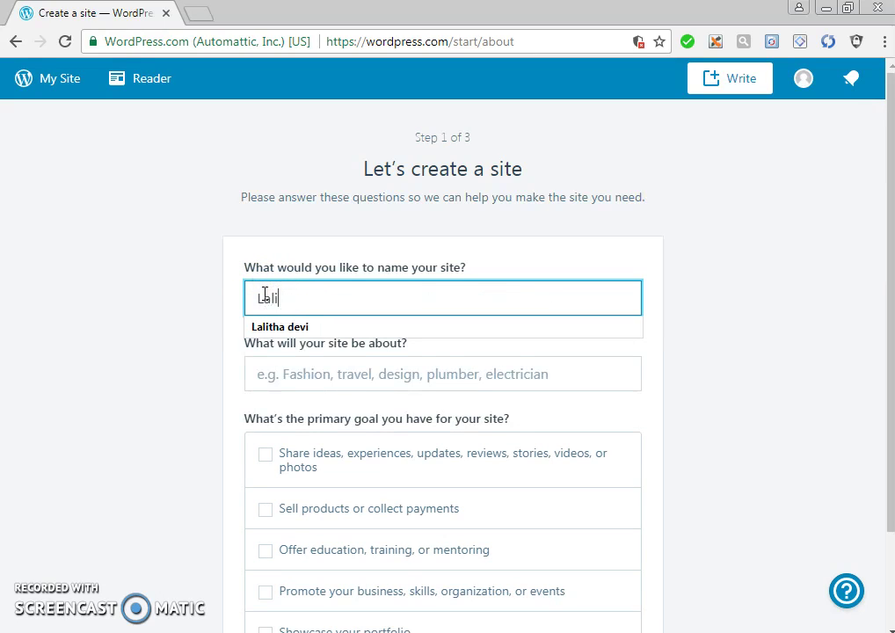
pyautogui.write('tha devi')
pyautogui.click(272, 327)
# Step: Describe what the site will be about as "Education in Pharmacy"
pyautogui.click(300, 374)
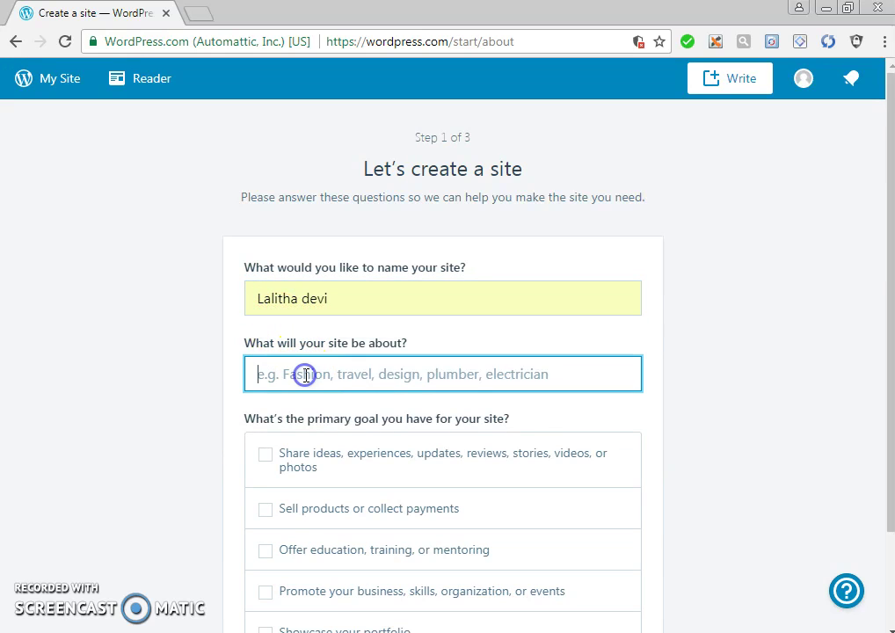
pyautogui.write('Ed')
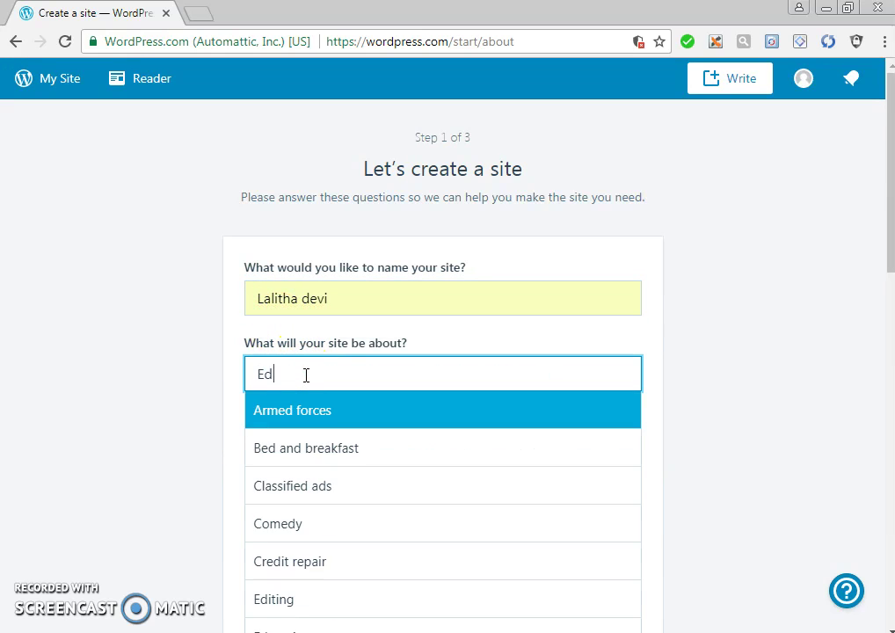
pyautogui.write('ucatio')
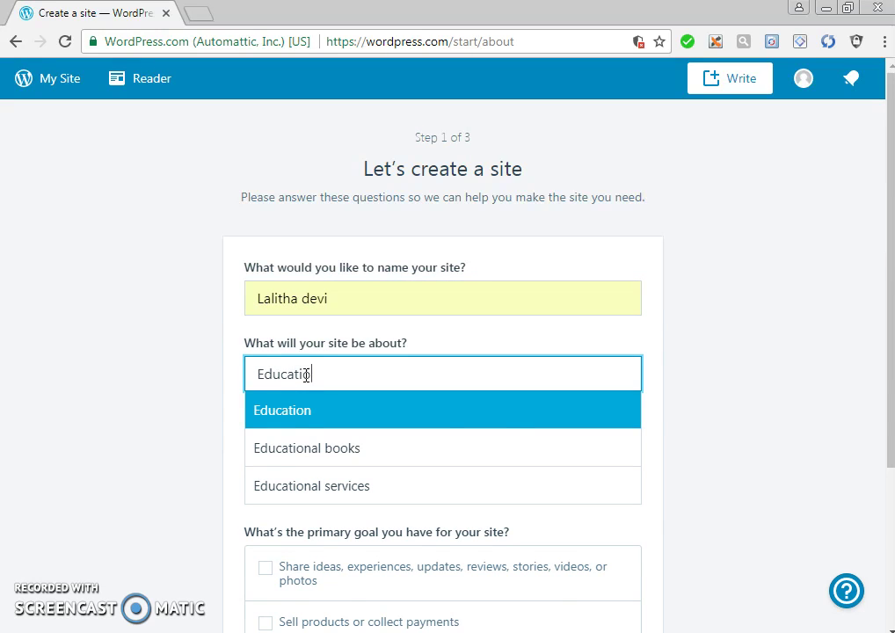
pyautogui.write('n in Pharmacy')
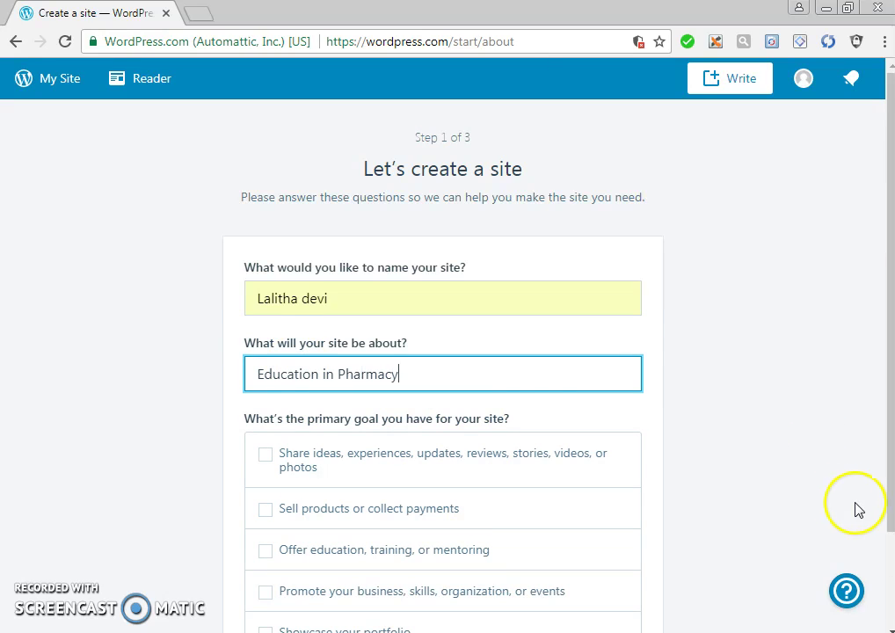
# Step: Choose offering education, showcasing a portfolio and sharing ideas as the site's primary goals, and continue to the address stage
pyautogui.scroll(-3, 880, 618)
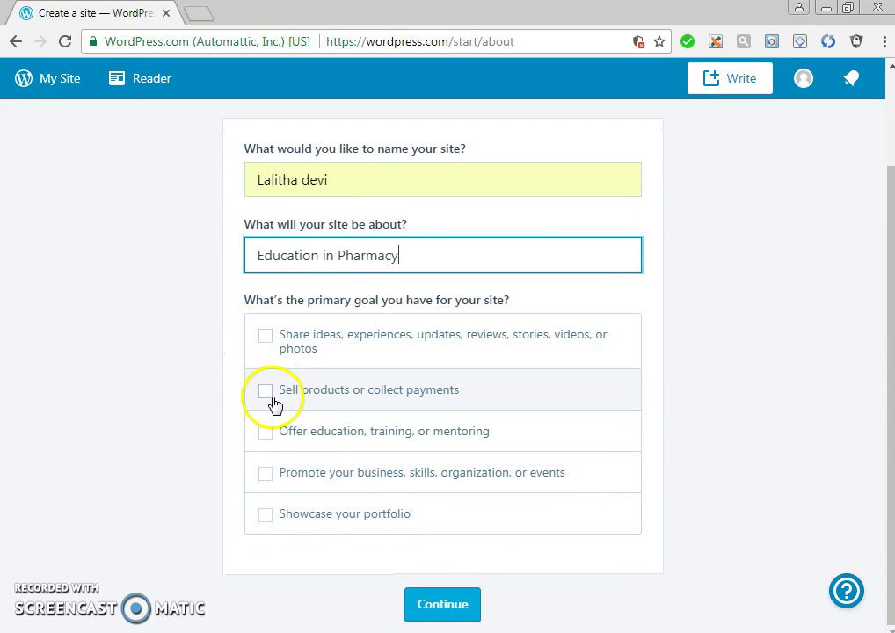
pyautogui.click(266, 436)
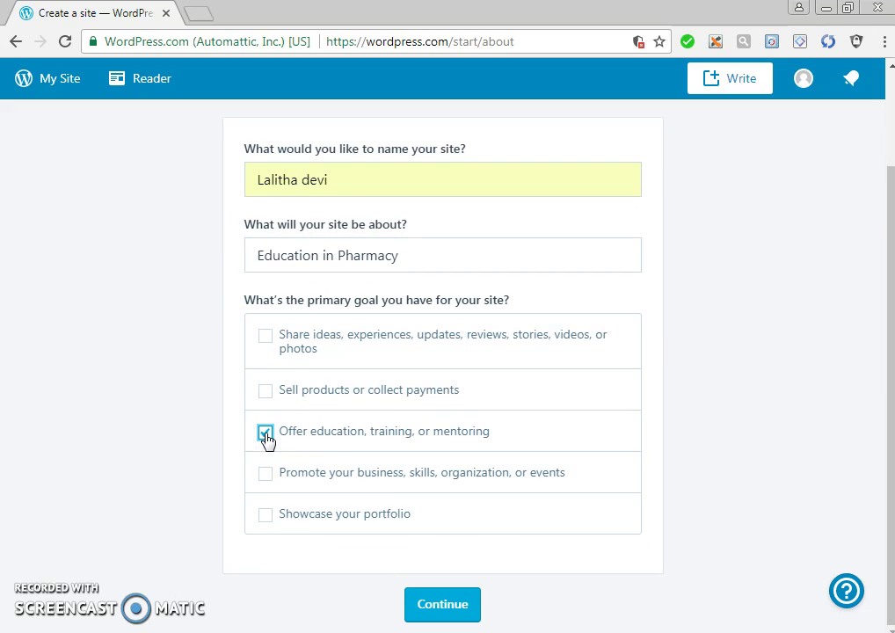
pyautogui.click(265, 517)
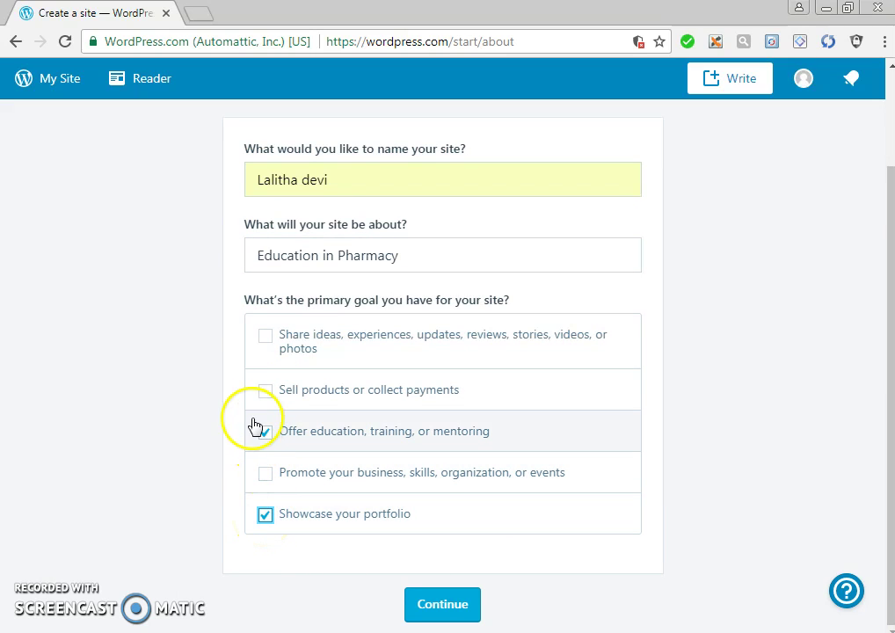
pyautogui.click(267, 337)
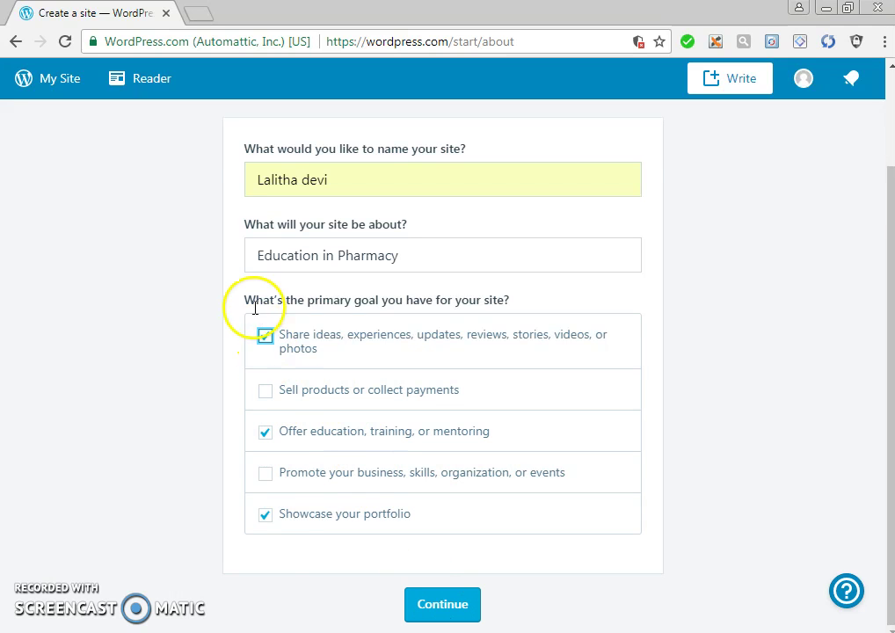
pyautogui.click(433, 605)
# Step: Look up site addresses using the owner's first name and select the free wordpress.com address
pyautogui.click(291, 253)
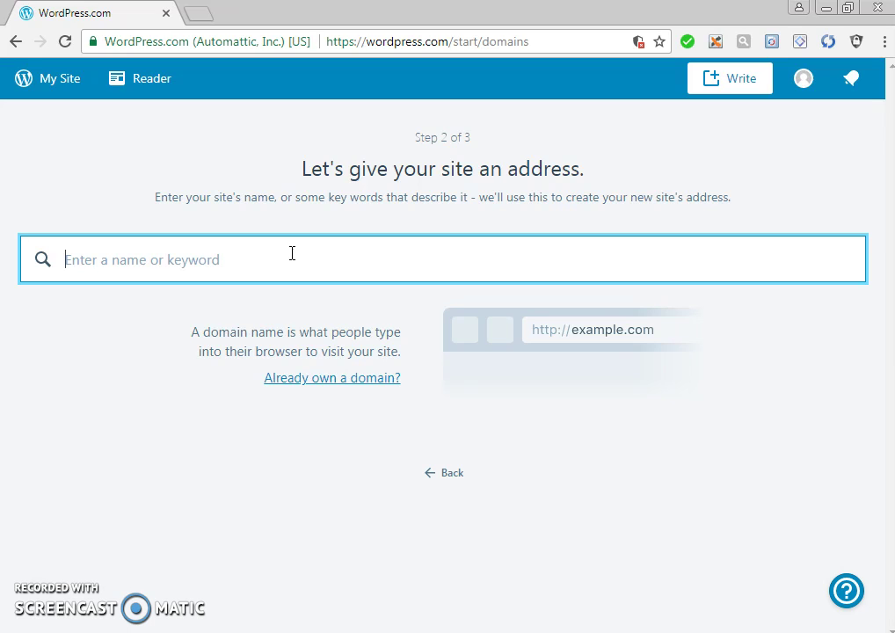
pyautogui.write('Lalitha')
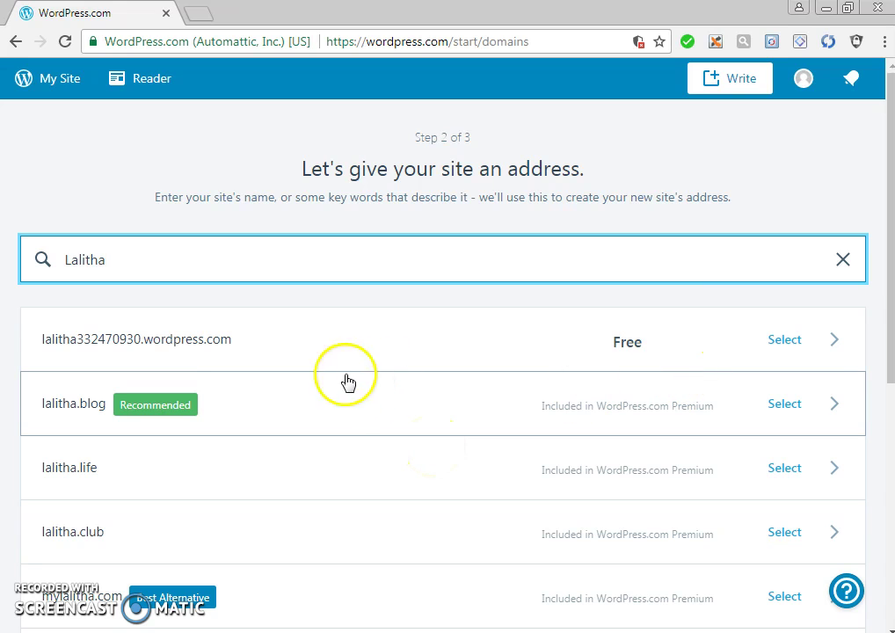
pyautogui.click(786, 347)
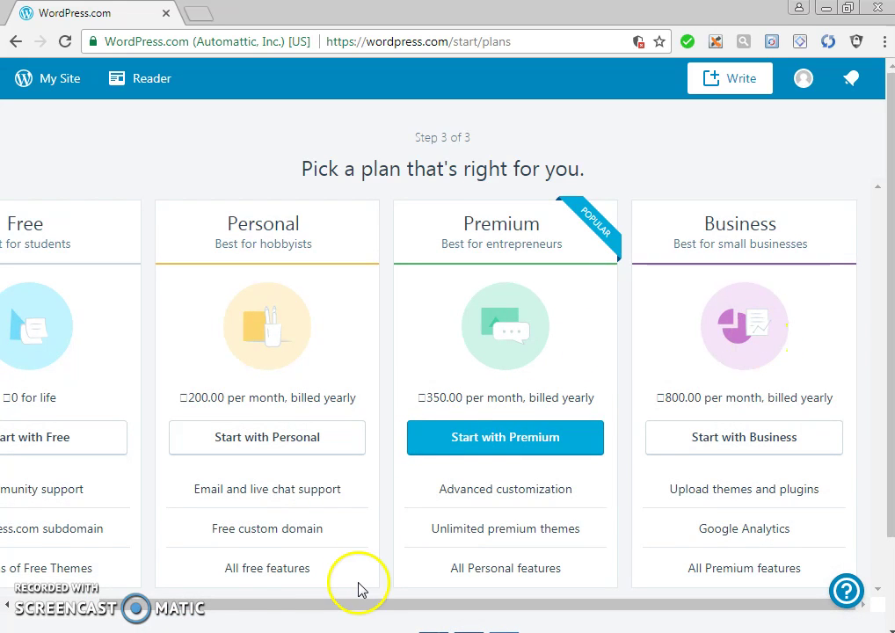
# Step: Start the site with the Free plan and continue to the newly created site
pyautogui.click(290, 606)
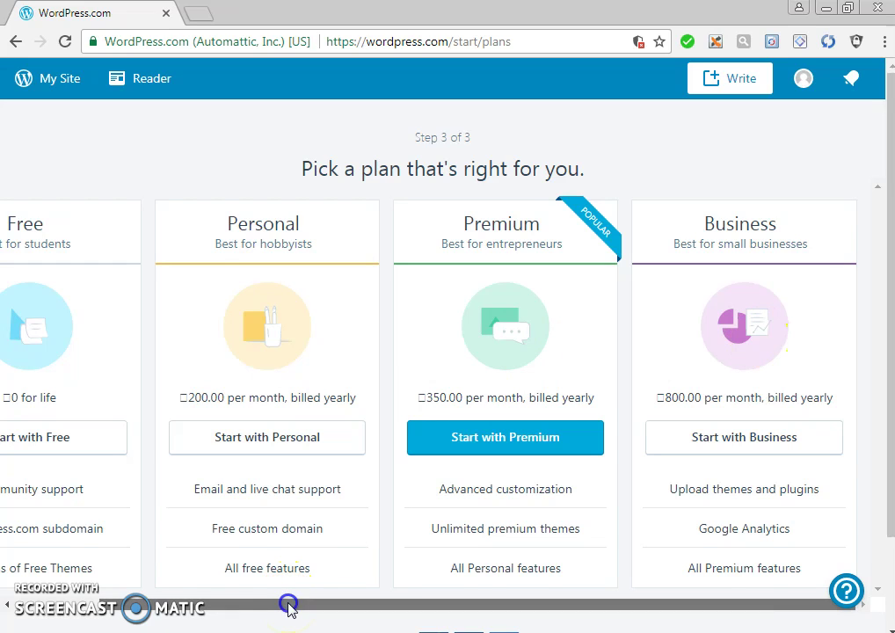
pyautogui.moveTo(291, 606); pyautogui.dragTo(202, 606)
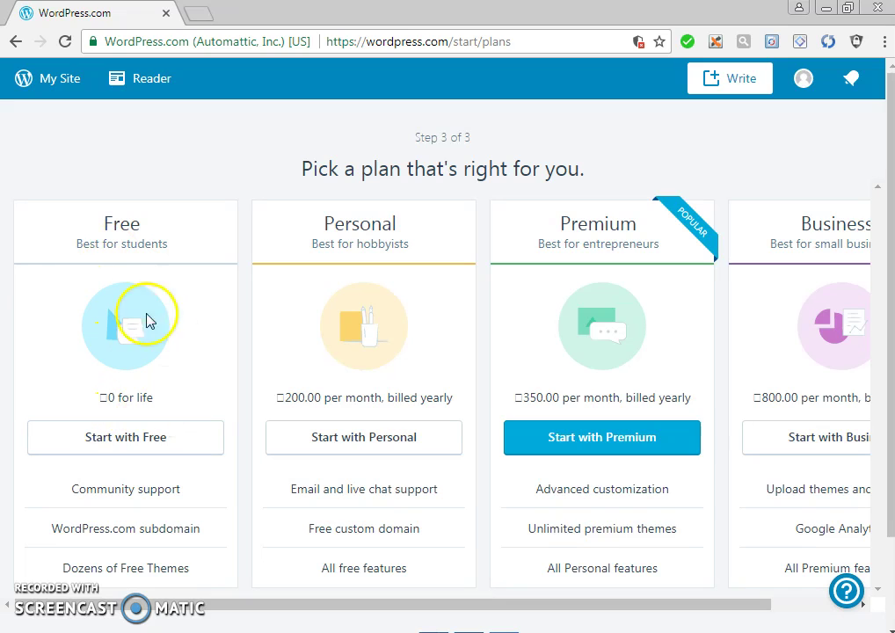
pyautogui.click(132, 443)
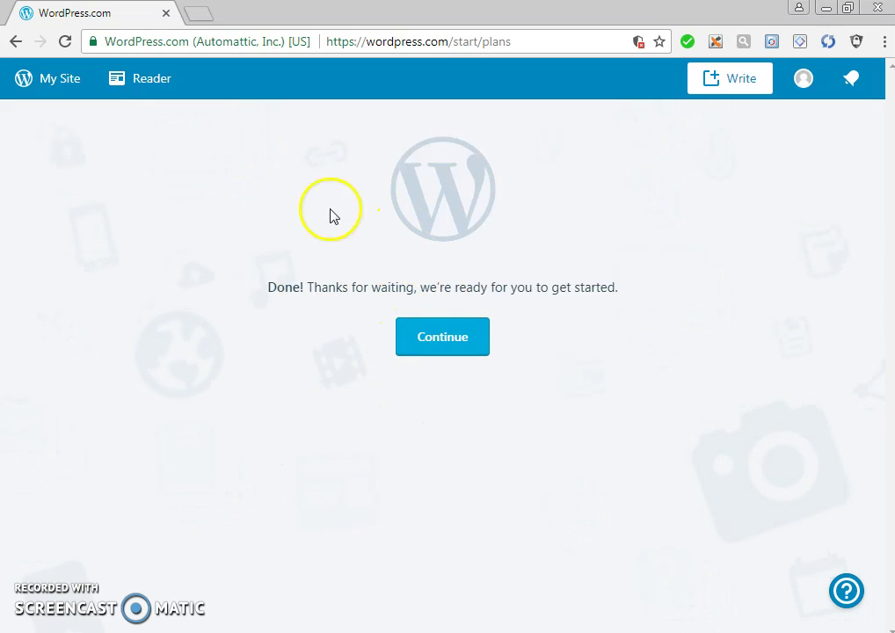
pyautogui.click(456, 340)
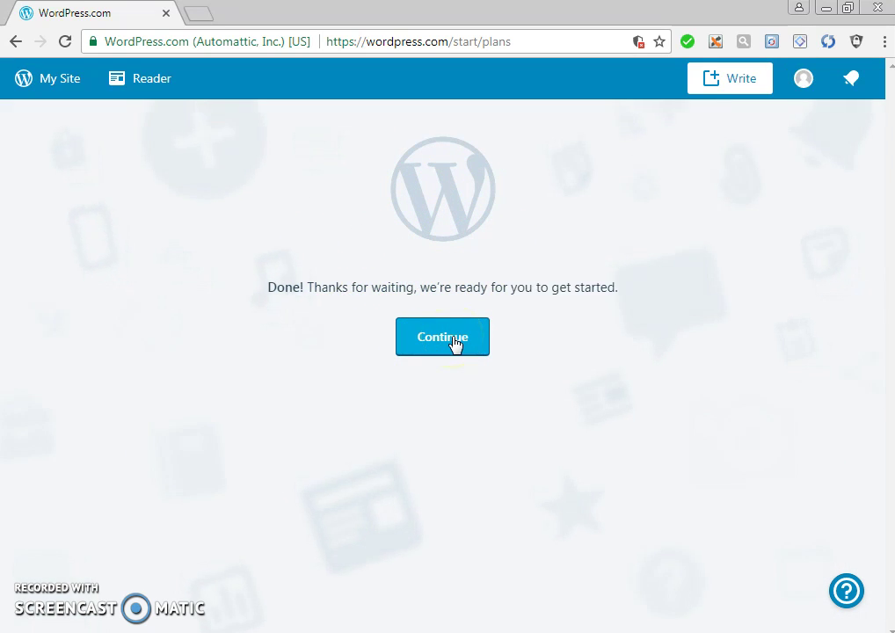
pyautogui.click(454, 339)
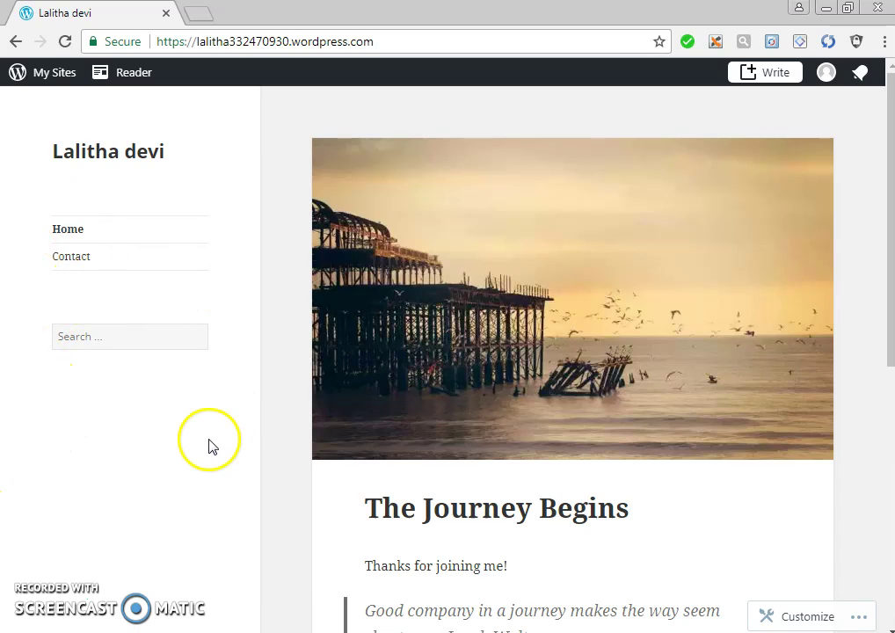
# Step: Open the site's customizer and look over its settings categories and the homepage preview
pyautogui.click(803, 618)
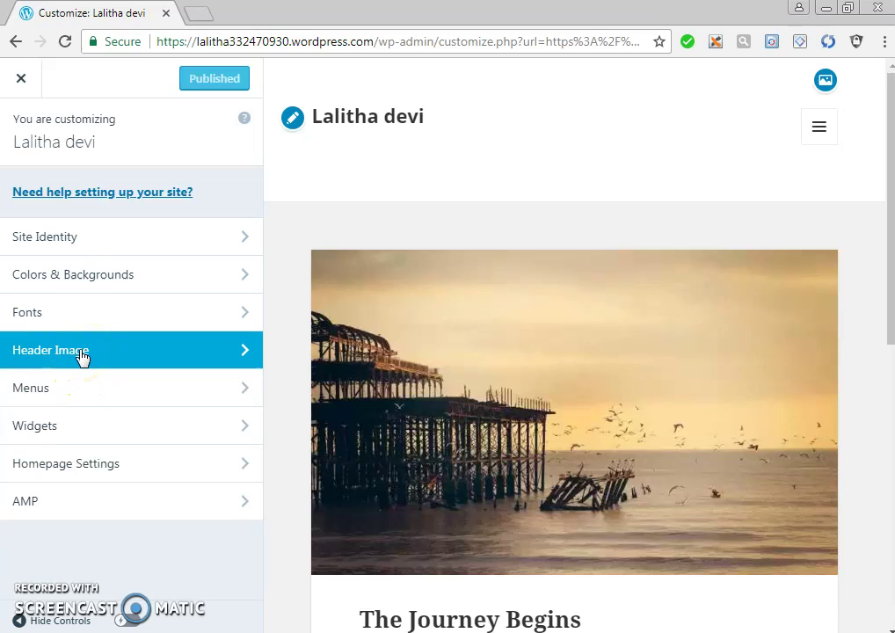
pyautogui.click(63, 401)
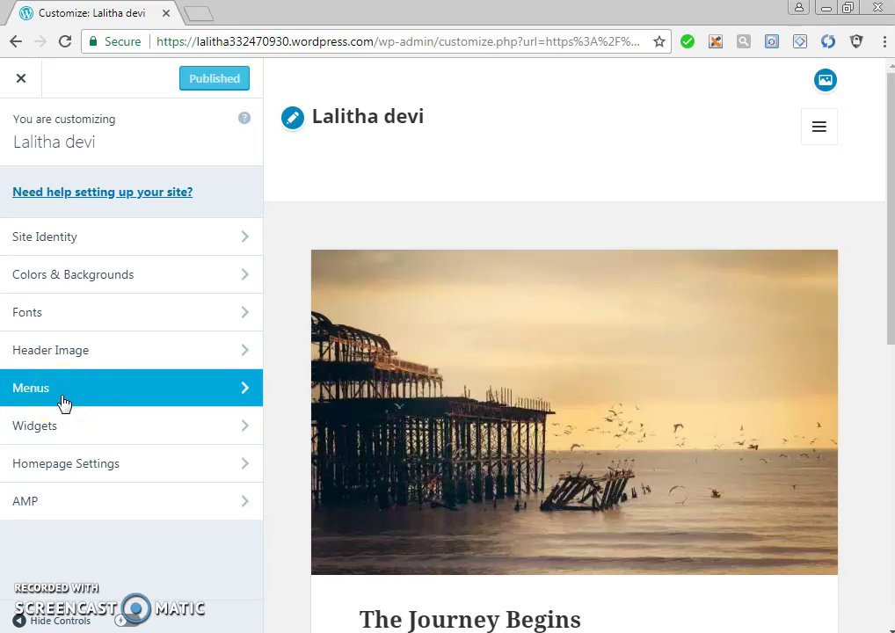
pyautogui.click(57, 459)
pyautogui.click(62, 469)
pyautogui.click(62, 471)
pyautogui.click(44, 518)
pyautogui.click(412, 570)
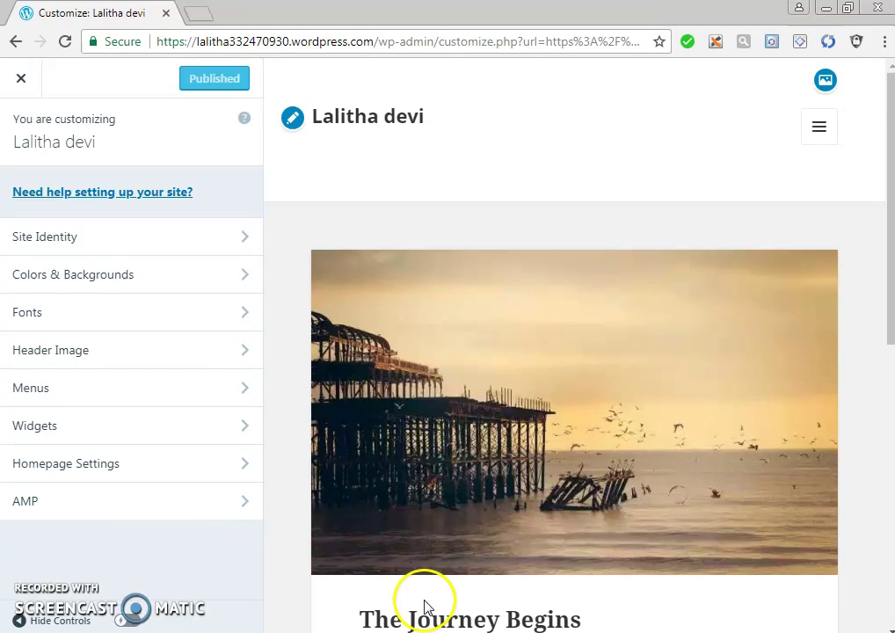
pyautogui.scroll(-2, 890, 617)
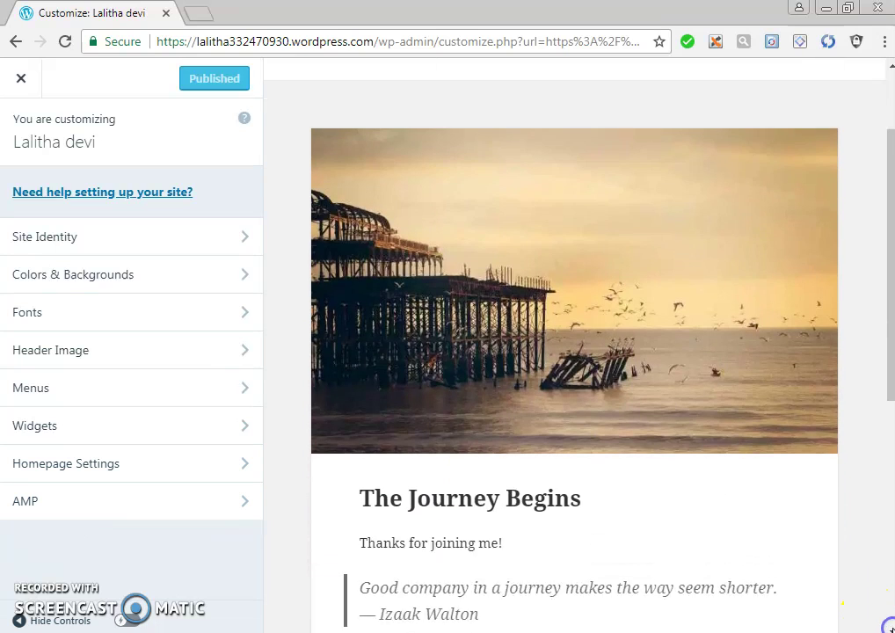
# Step: Examine the Site Identity settings, including the title, tagline, logo and site icon, and return to the customizer overview
pyautogui.click(156, 241)
pyautogui.click(116, 213)
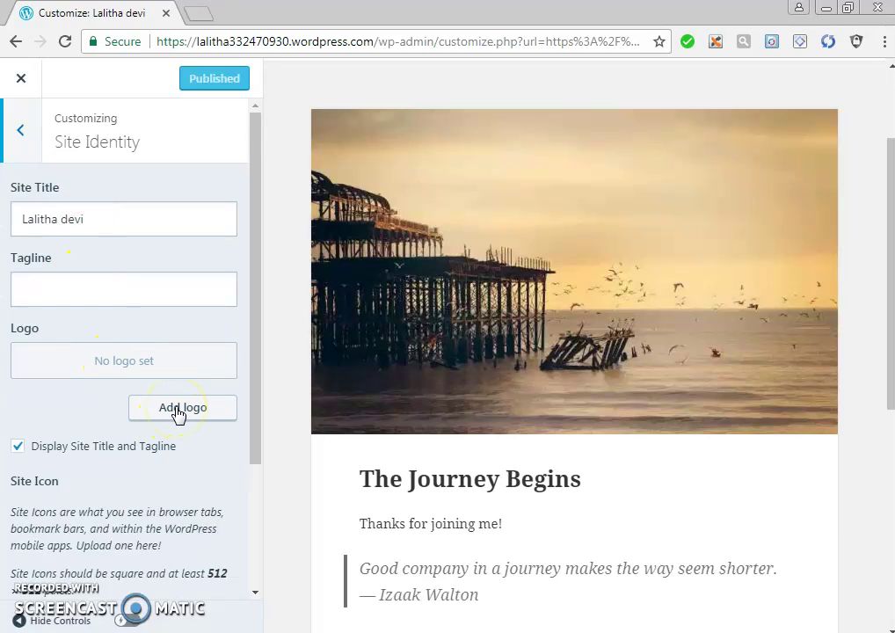
pyautogui.click(255, 598)
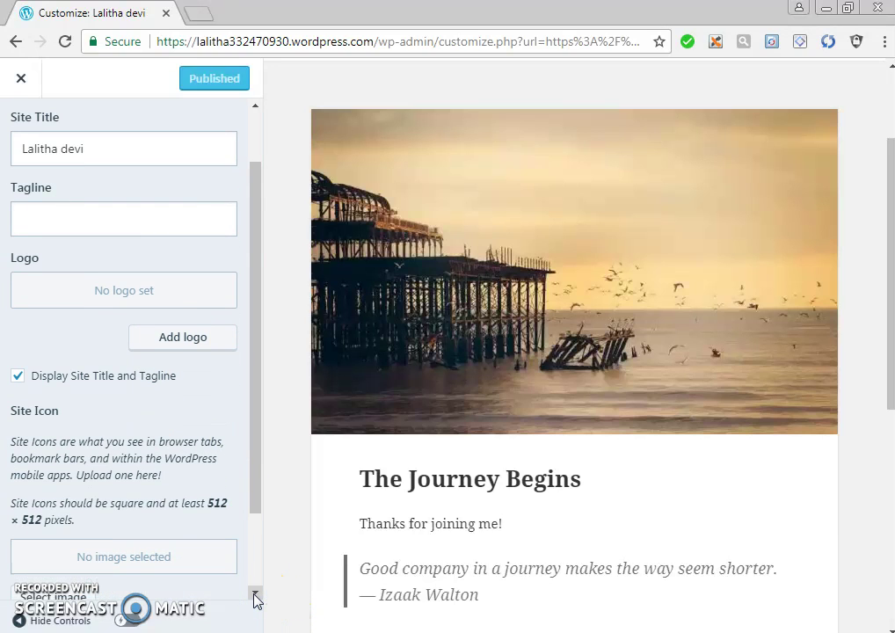
pyautogui.click(255, 598)
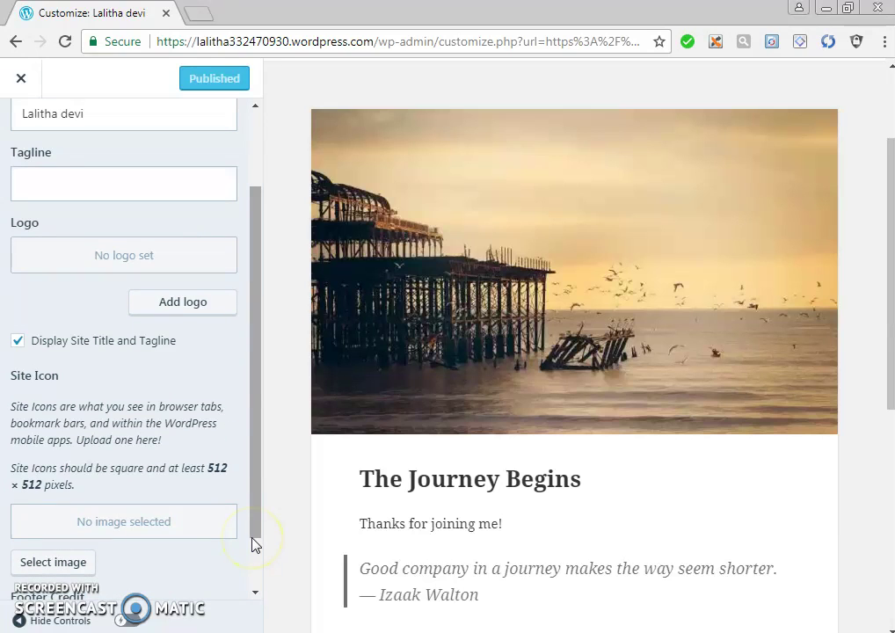
pyautogui.click(247, 474)
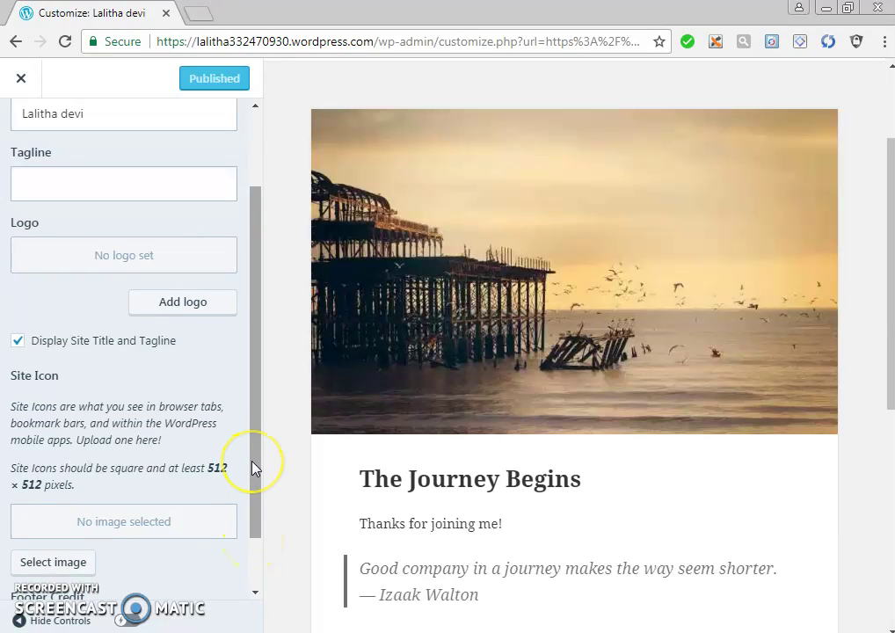
pyautogui.moveTo(253, 468); pyautogui.dragTo(251, 306)
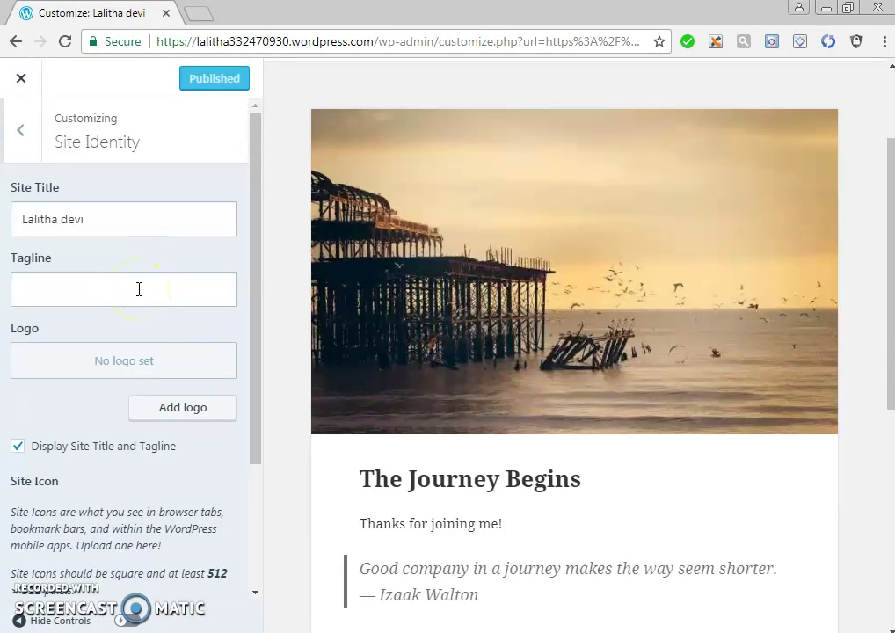
pyautogui.click(22, 132)
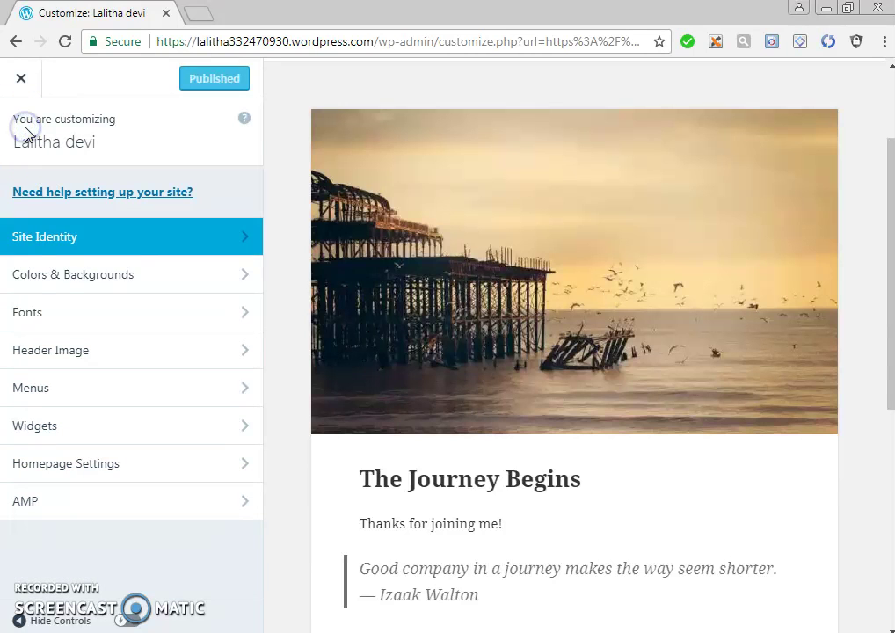
# Step: Set the site's background to the custom red #c71818 and return to the customizer overview
pyautogui.click(66, 277)
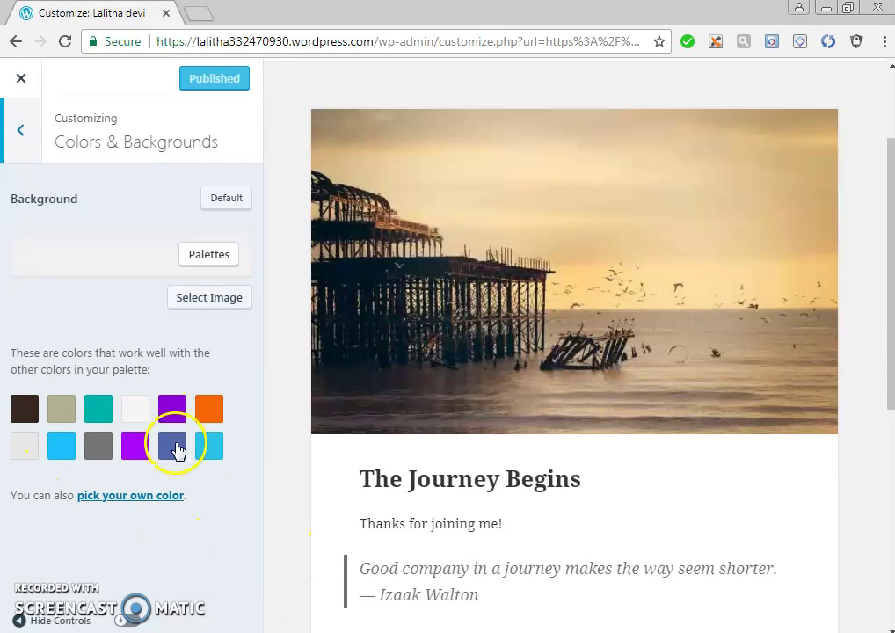
pyautogui.click(115, 498)
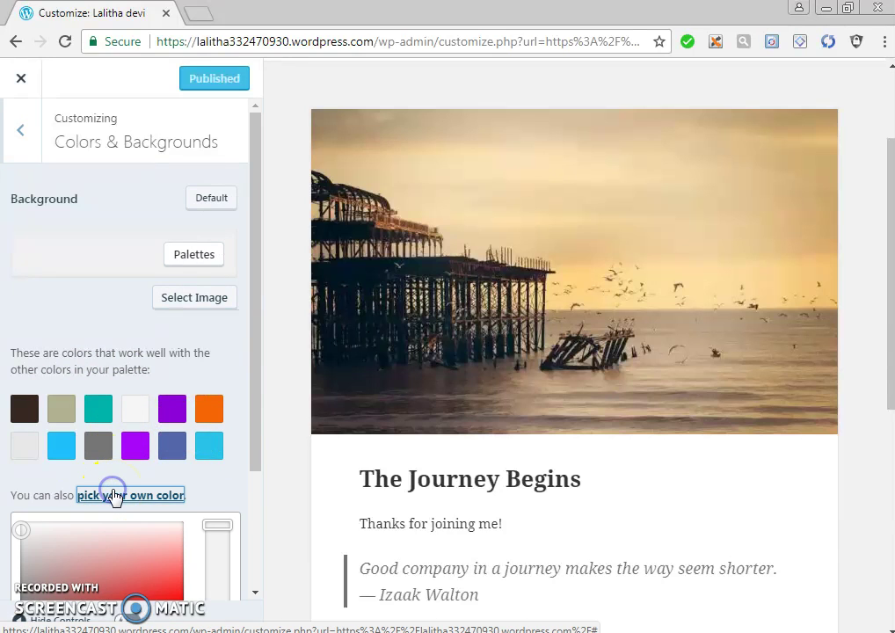
pyautogui.click(255, 598)
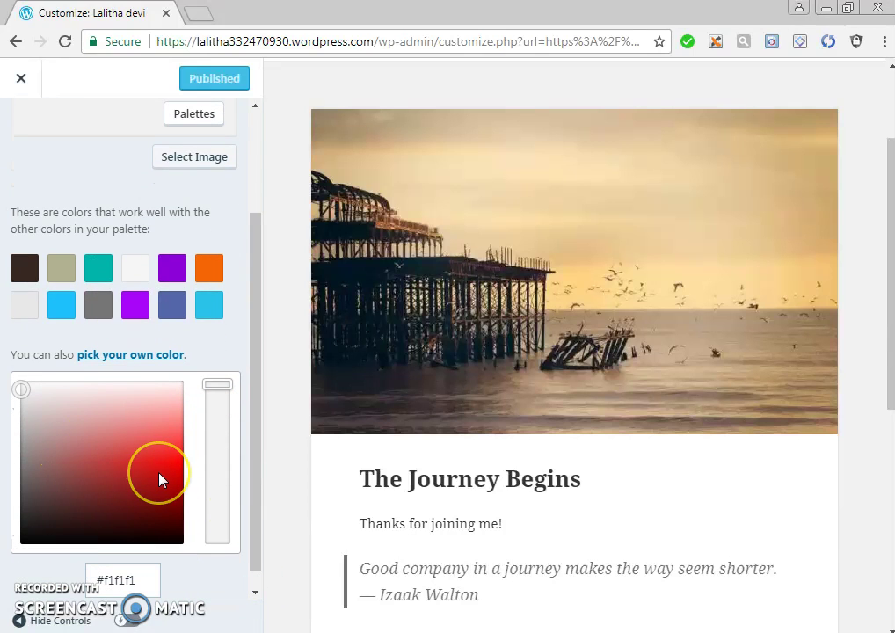
pyautogui.click(158, 473)
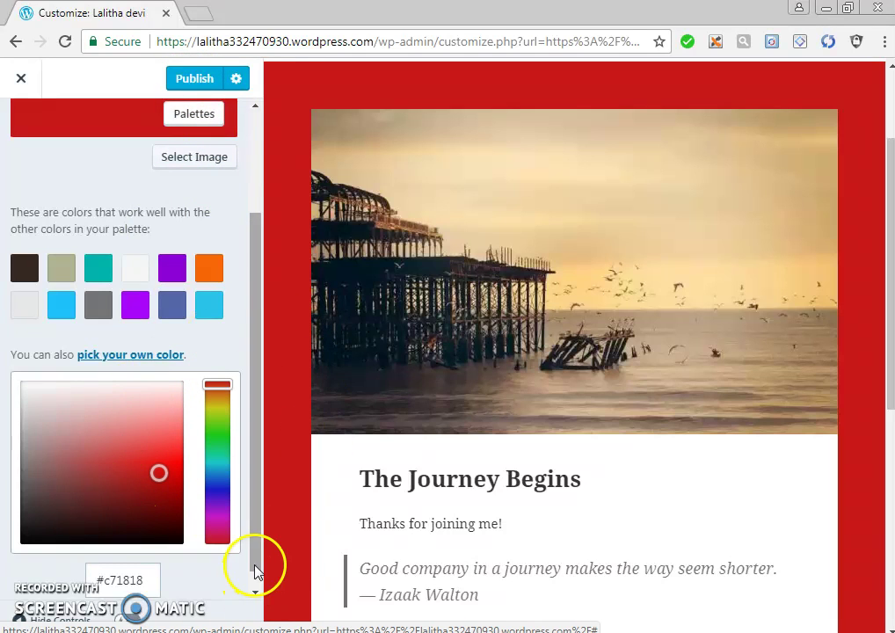
pyautogui.click(255, 591)
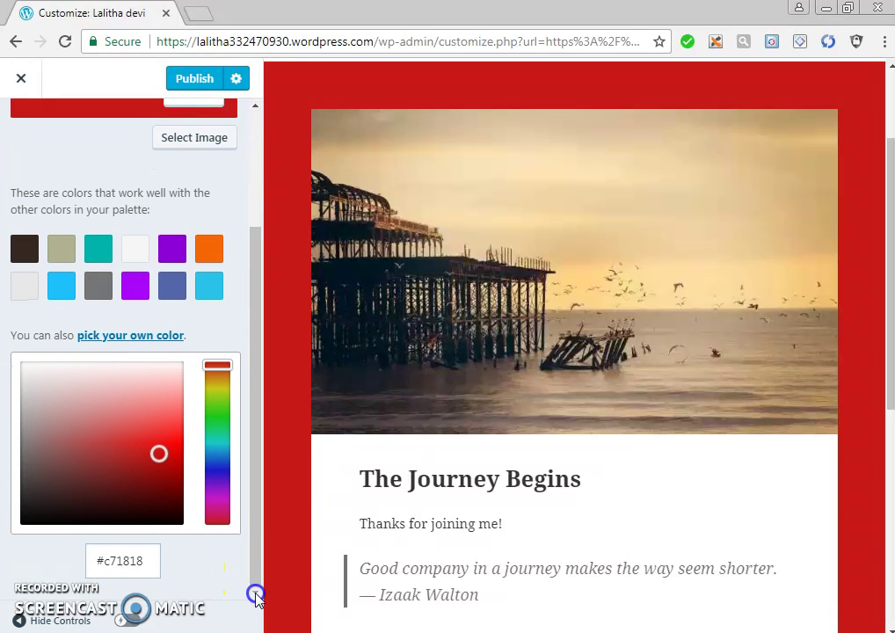
pyautogui.click(255, 109)
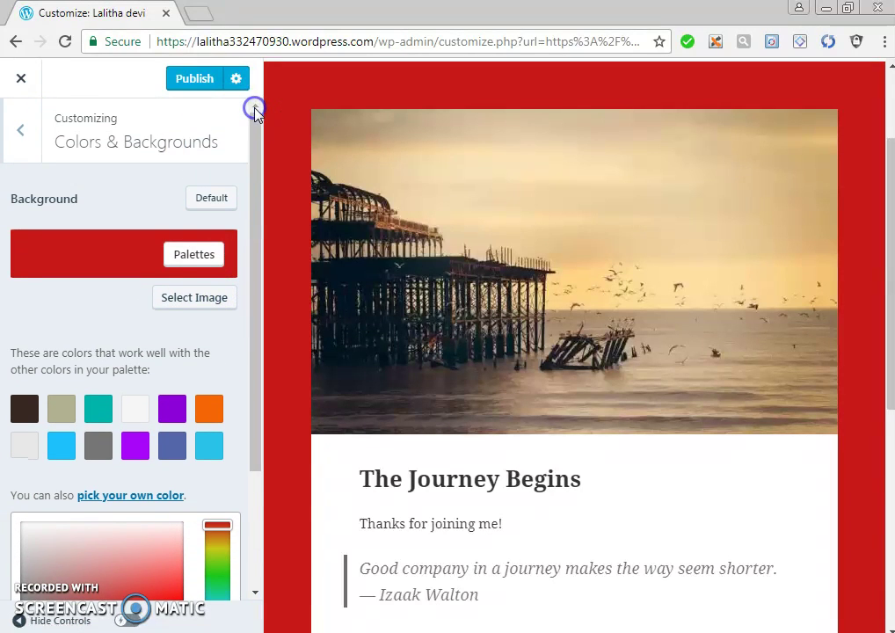
pyautogui.click(22, 139)
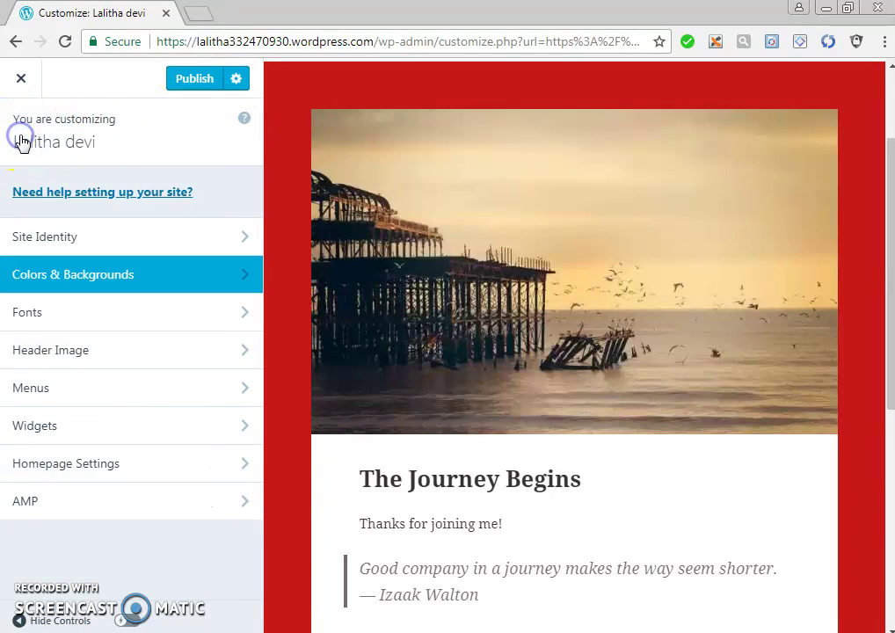
# Step: Change the site's headings font to Fondamento
pyautogui.click(76, 305)
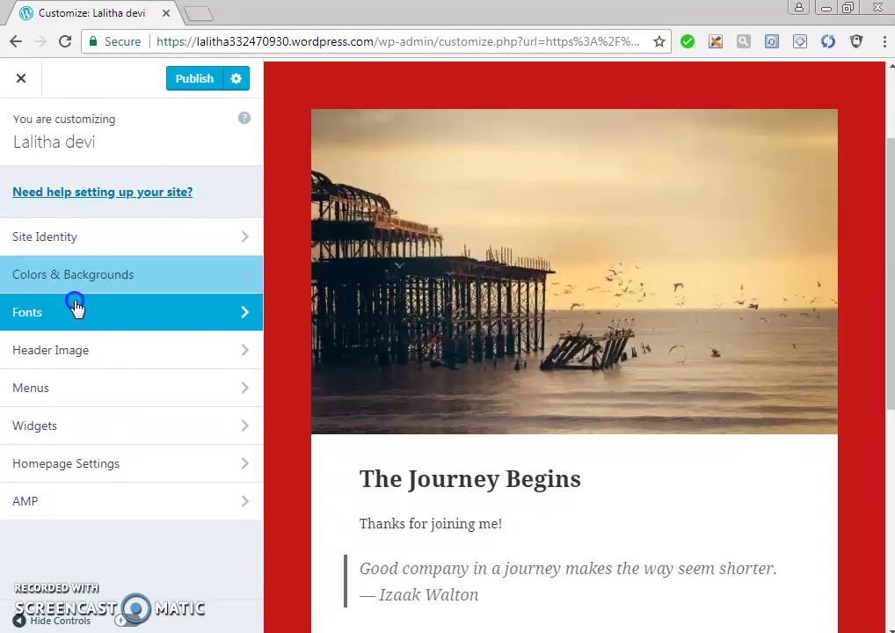
pyautogui.click(161, 231)
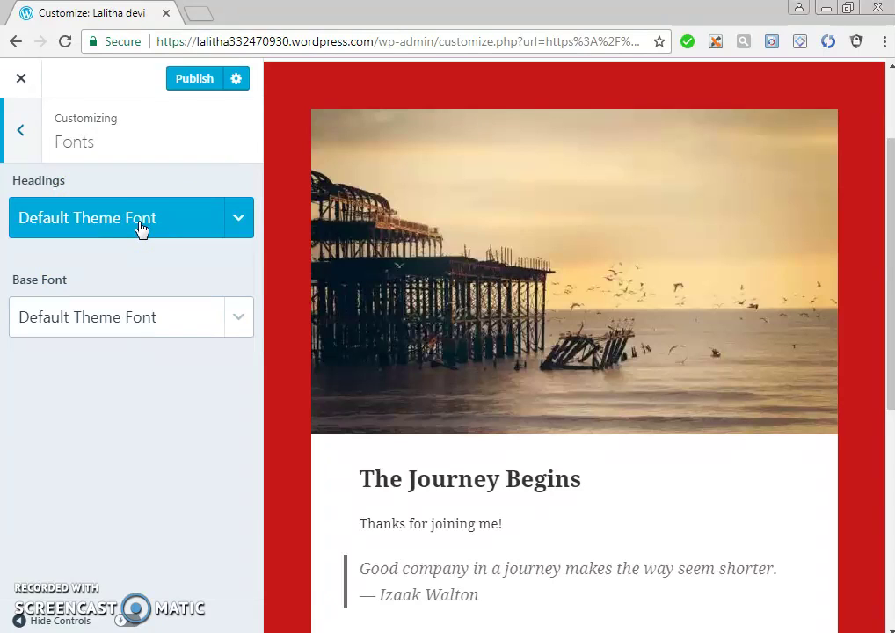
pyautogui.click(245, 220)
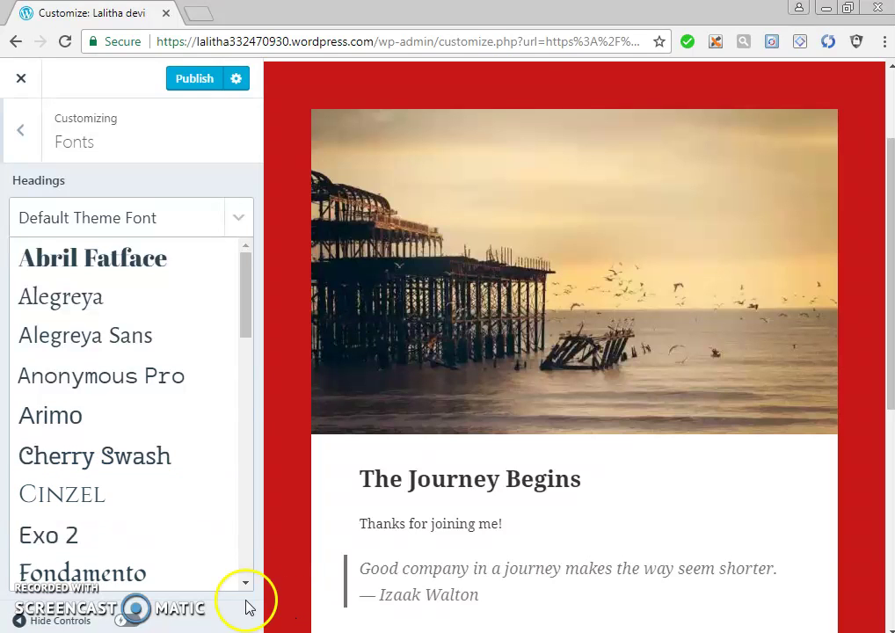
pyautogui.moveTo(246, 583); pyautogui.dragTo(247, 588)
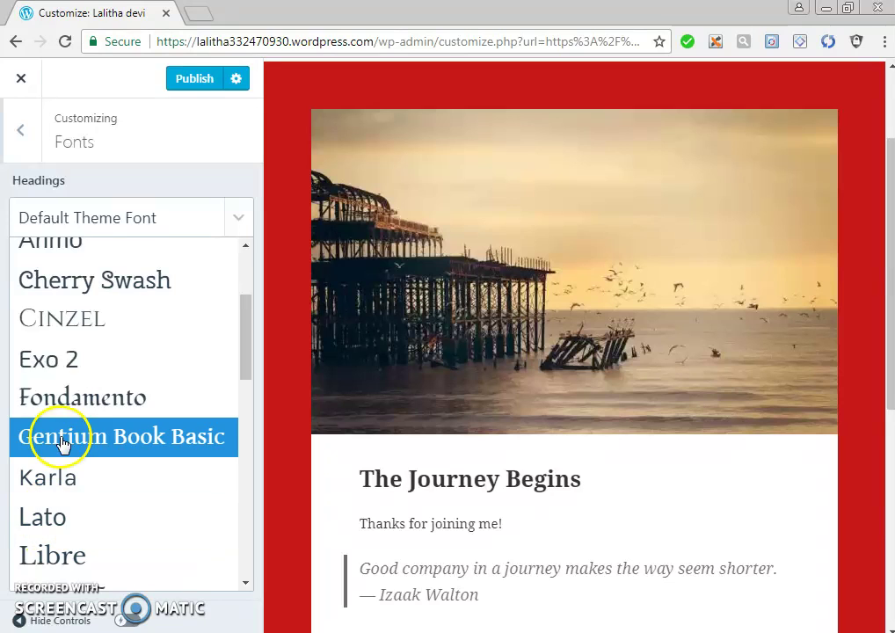
pyautogui.click(81, 412)
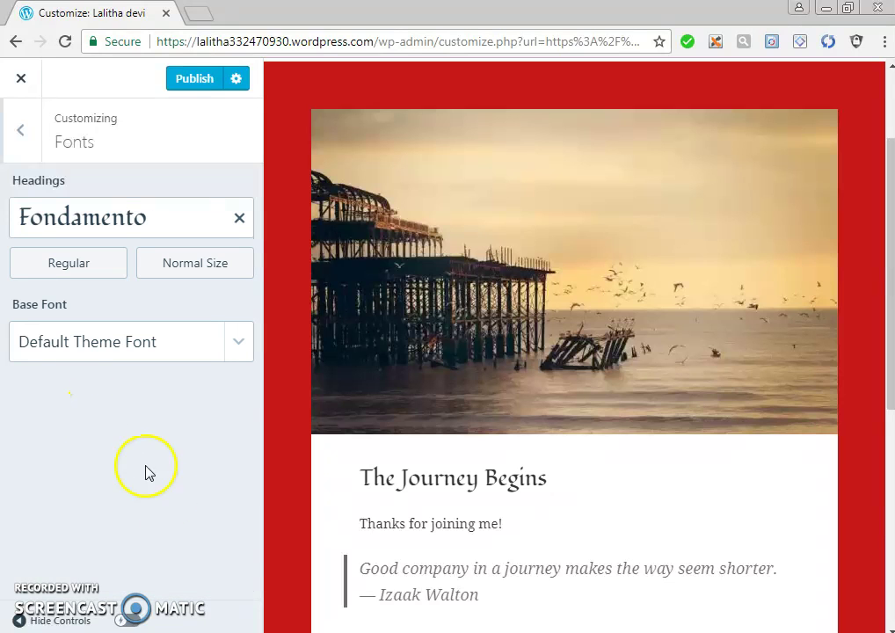
# Step: Set the base font to Alegreya Sans and publish the color and font changes
pyautogui.click(240, 357)
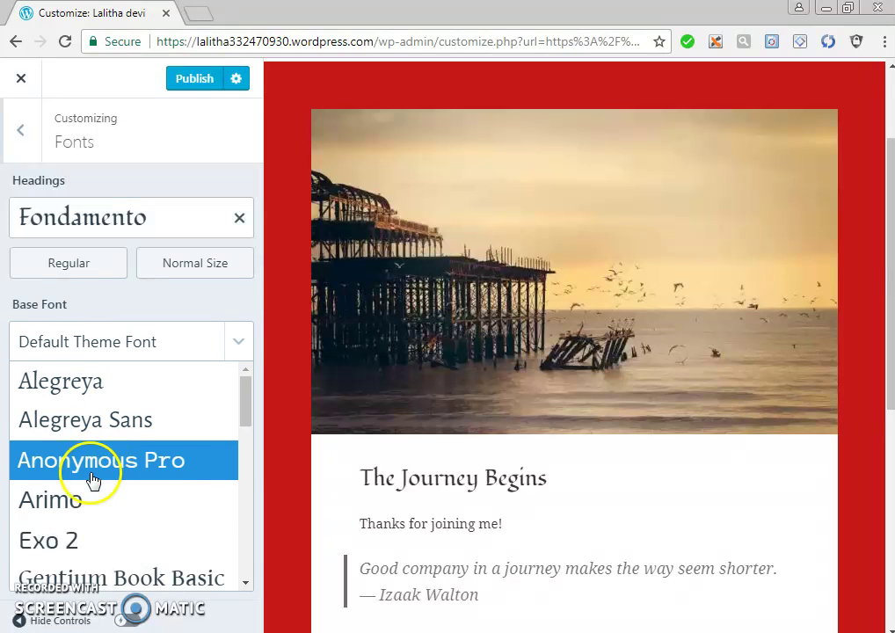
pyautogui.click(85, 422)
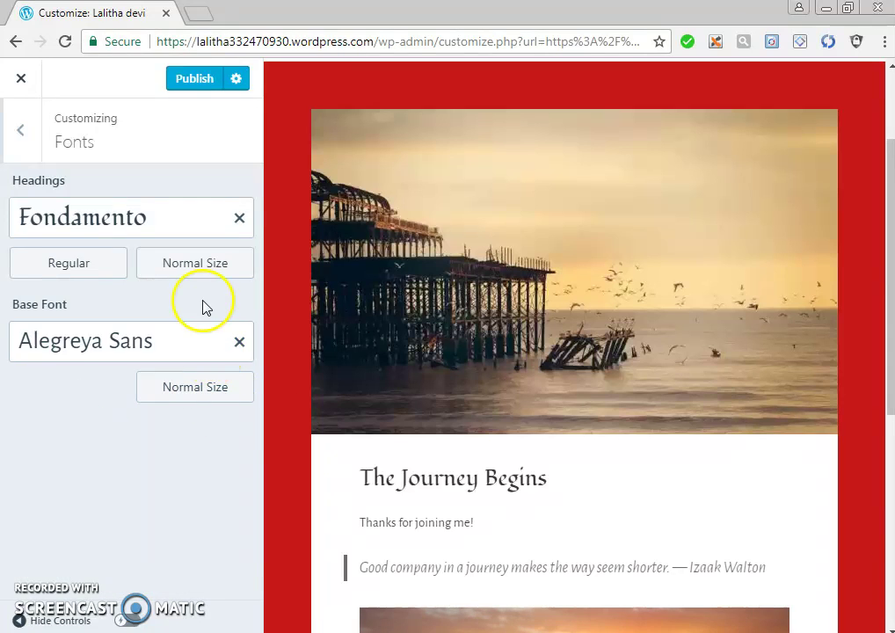
pyautogui.click(204, 273)
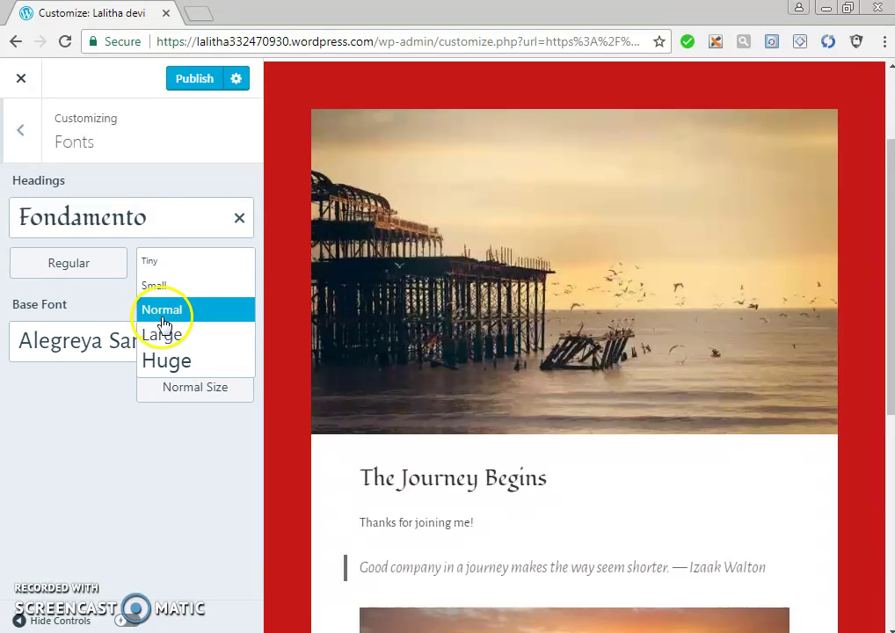
pyautogui.click(100, 406)
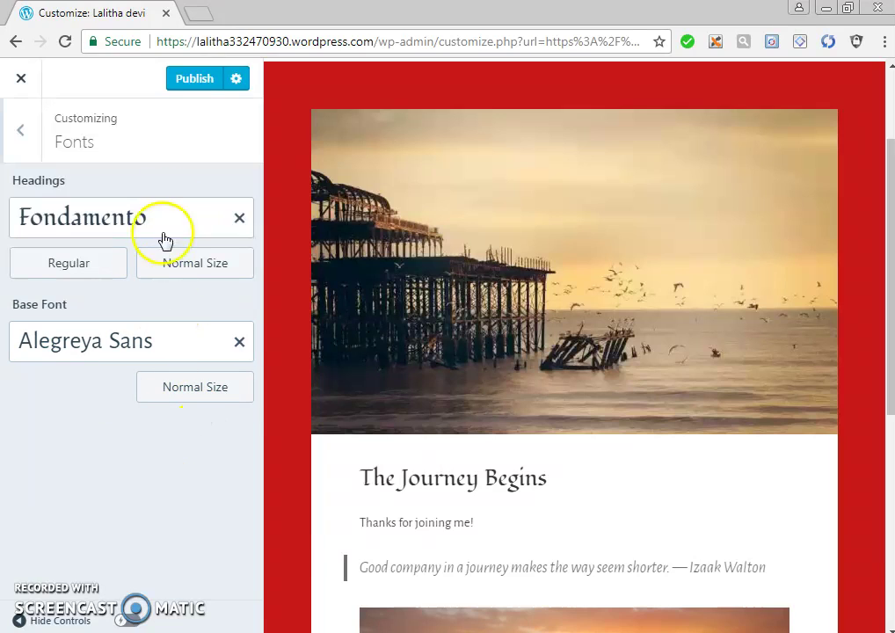
pyautogui.click(192, 84)
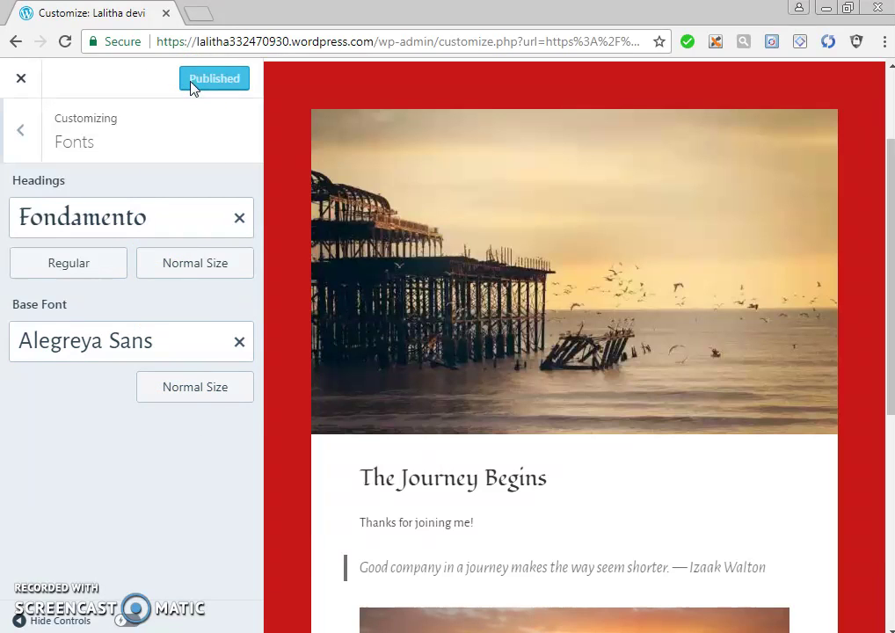
pyautogui.click(20, 133)
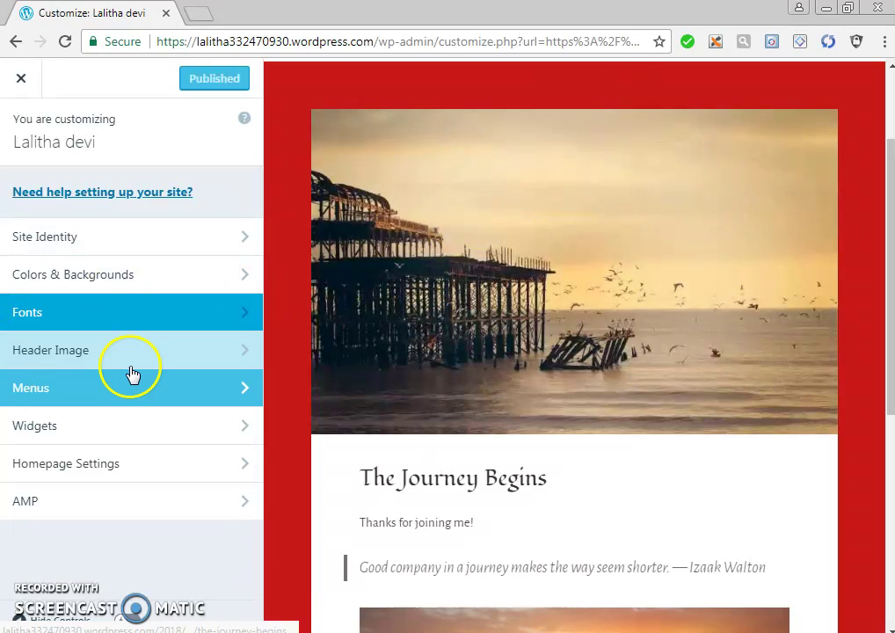
# Step: Examine the Header Image settings, including the recommended size and suggested images, and return to the customizer overview
pyautogui.click(128, 368)
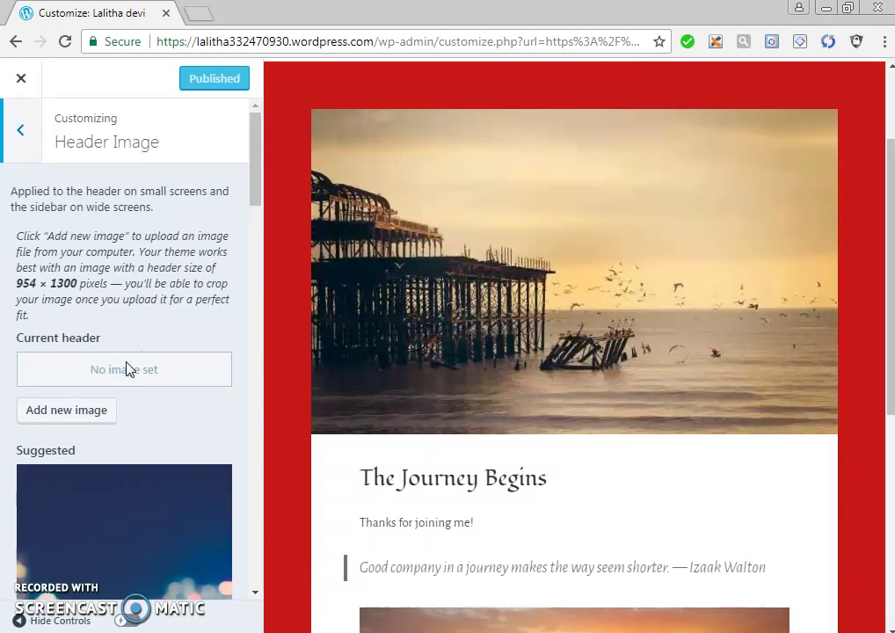
pyautogui.scroll(-1, 234, 416)
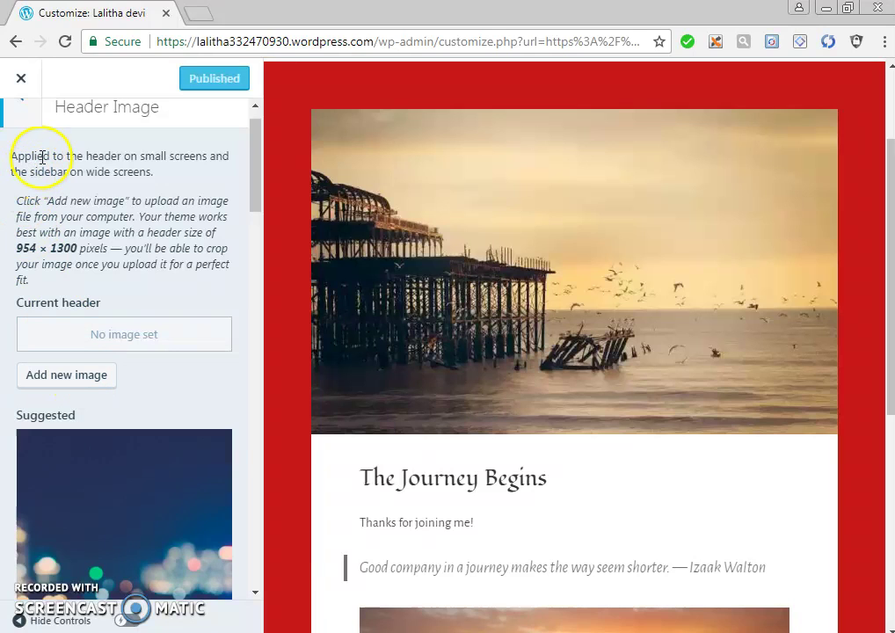
pyautogui.click(255, 105)
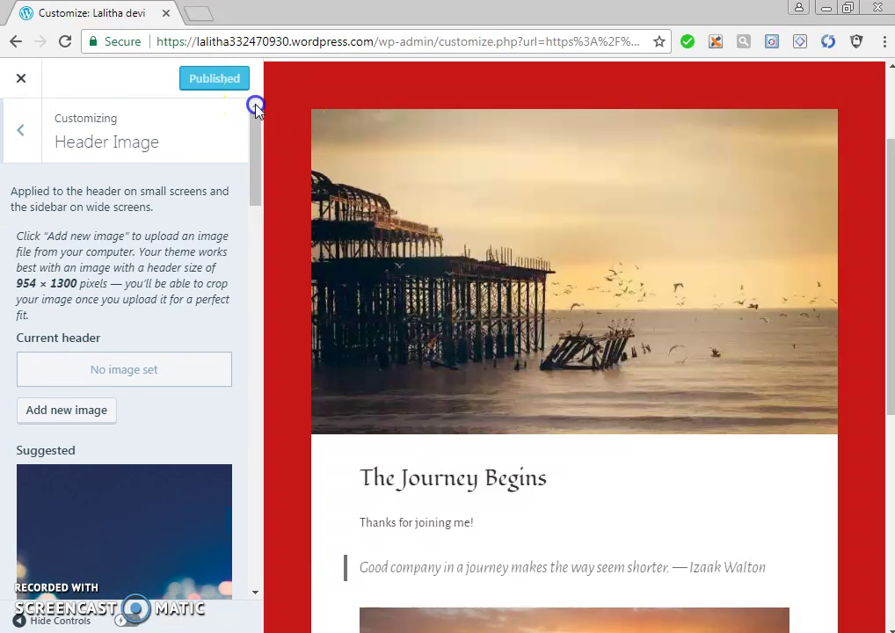
pyautogui.click(25, 138)
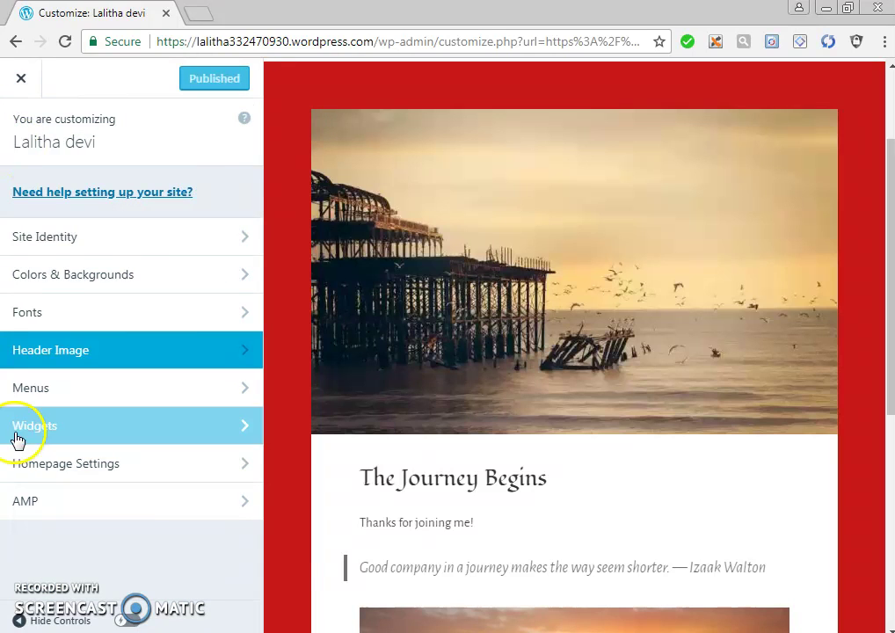
# Step: Create a new page named FDP.101X as an item of the Primary menu
pyautogui.click(40, 388)
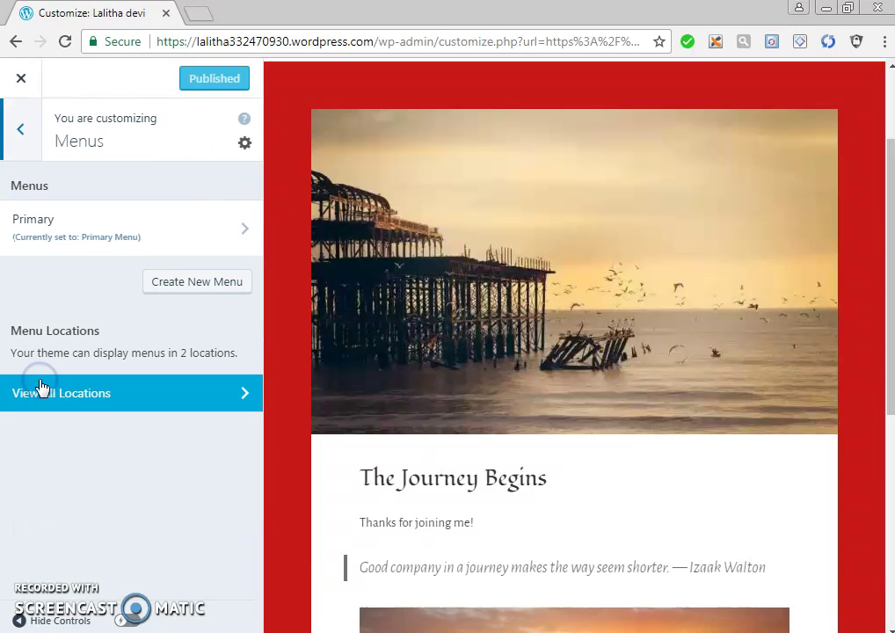
pyautogui.click(32, 234)
pyautogui.moveTo(44, 267)
pyautogui.mouseDown()
pyautogui.moveTo(35, 259)
pyautogui.moveTo(58, 272)
pyautogui.moveTo(48, 263)
pyautogui.mouseUp()
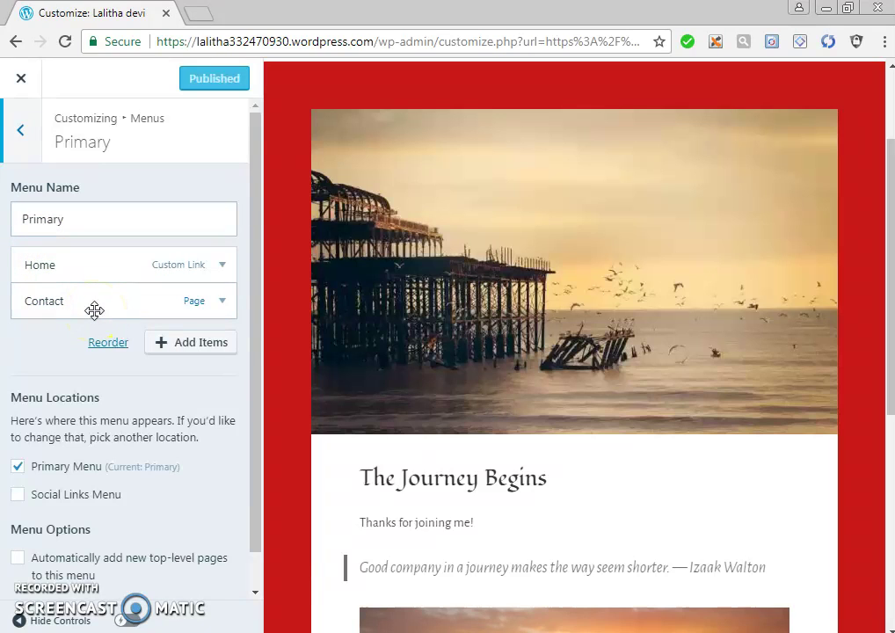
pyautogui.click(203, 349)
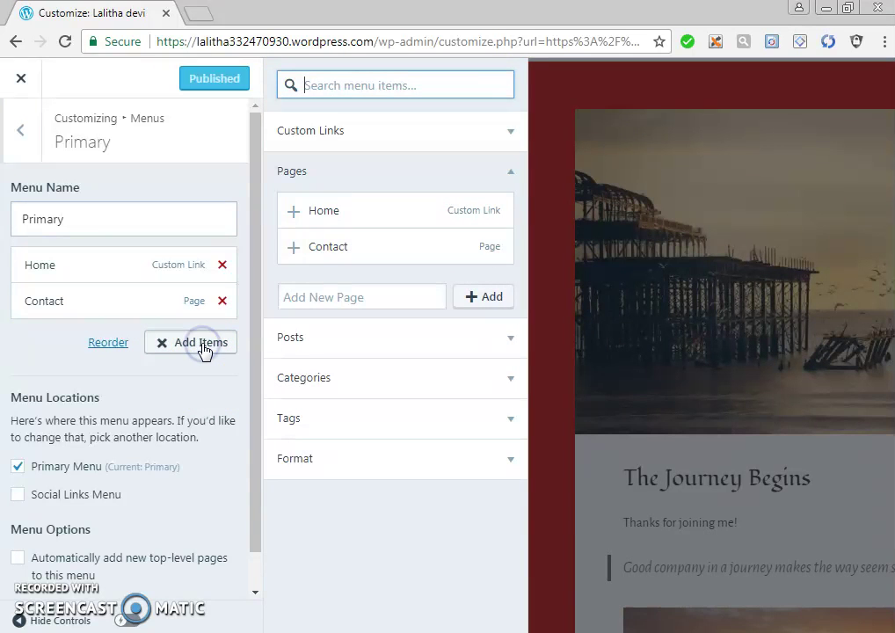
pyautogui.click(309, 297)
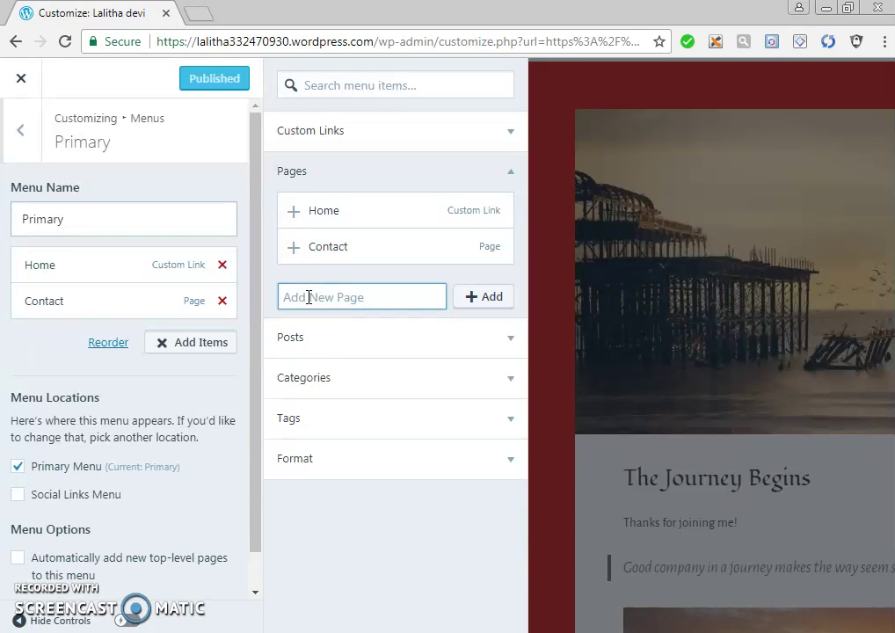
pyautogui.write('FDP.101X')
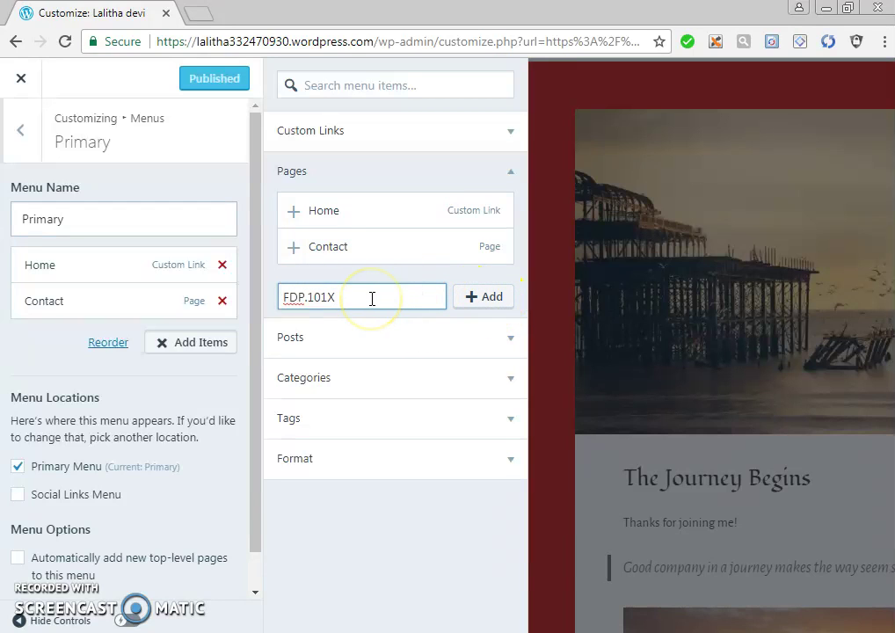
pyautogui.click(475, 299)
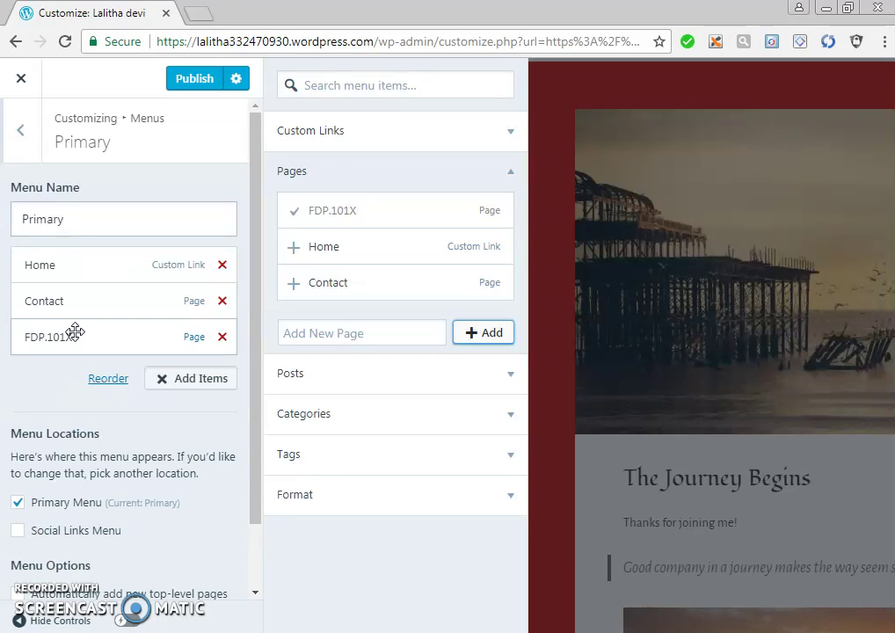
# Step: Create another new page named Blog as an item of the Primary menu
pyautogui.moveTo(88, 329); pyautogui.dragTo(105, 343)
pyautogui.moveTo(105, 342); pyautogui.dragTo(198, 380)
pyautogui.click(314, 331)
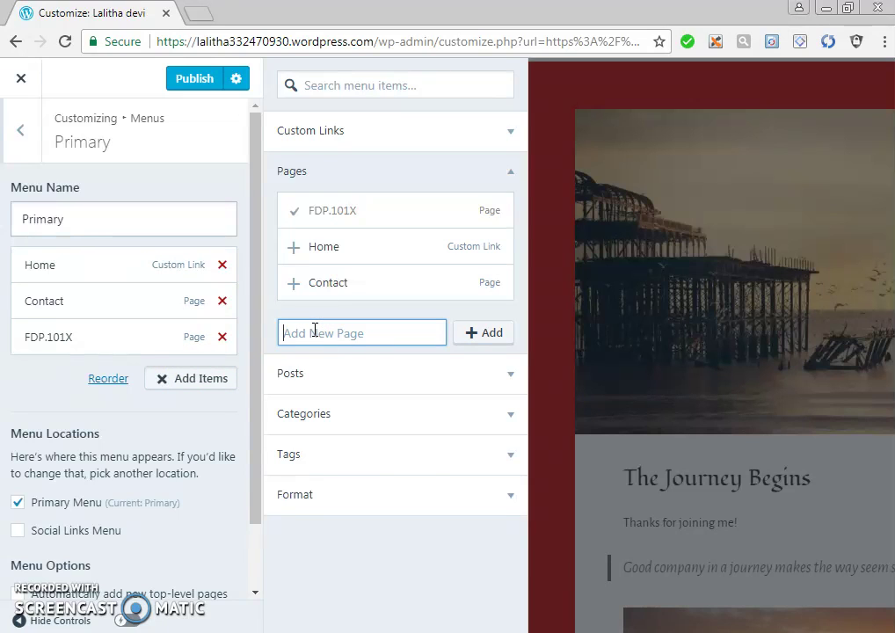
pyautogui.write('Blog')
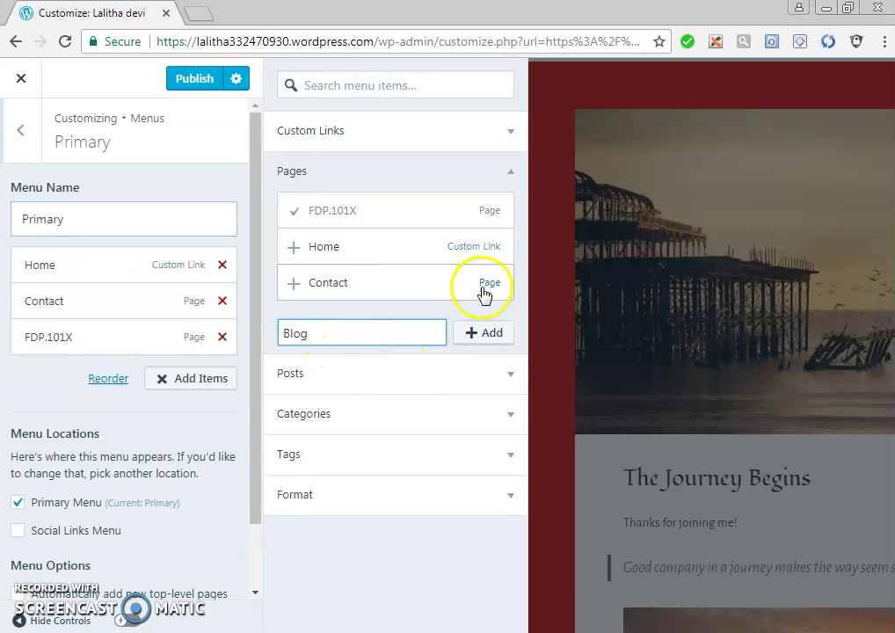
pyautogui.click(489, 335)
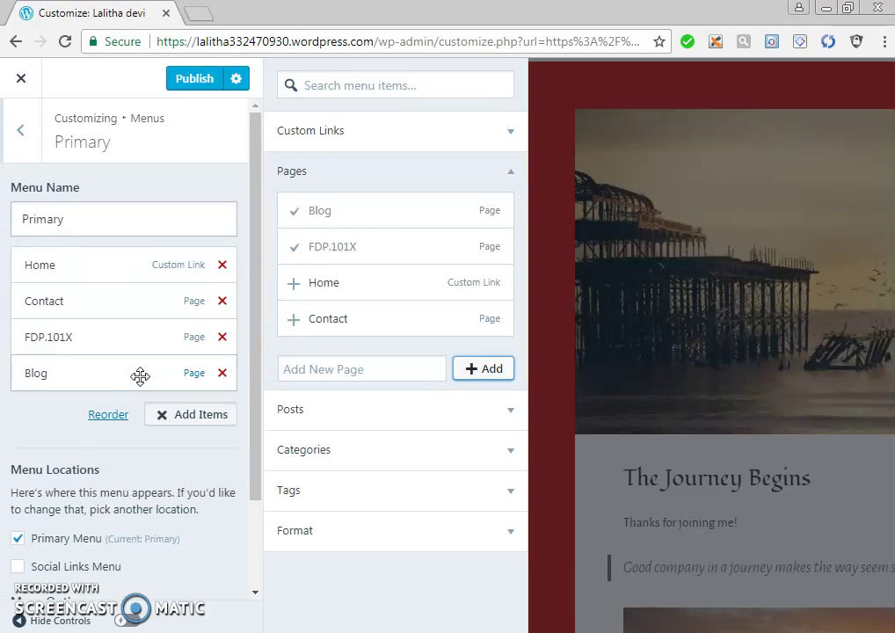
# Step: Move the Blog item above FDP.101X in the Primary menu and publish the menu changes
pyautogui.click(99, 373)
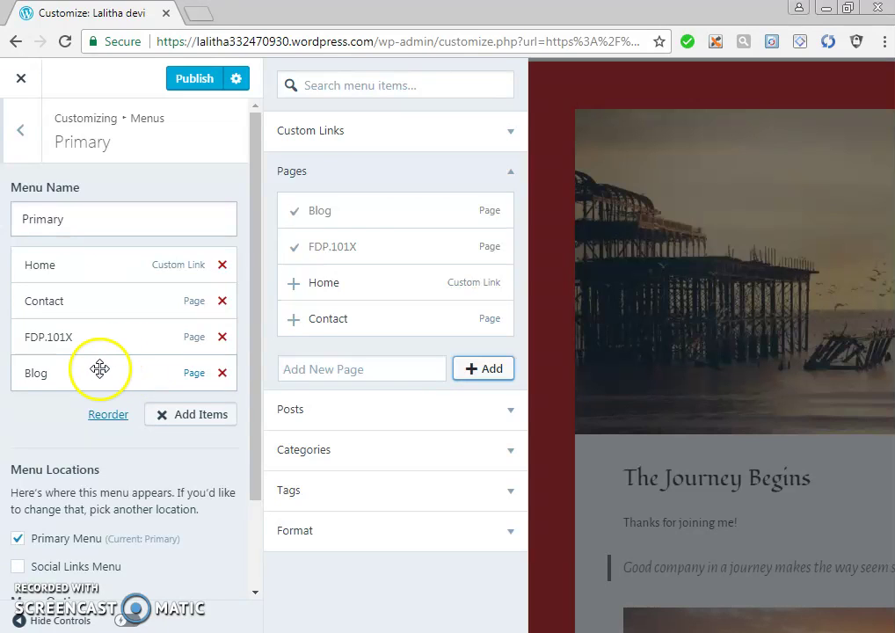
pyautogui.moveTo(99, 373); pyautogui.dragTo(100, 337)
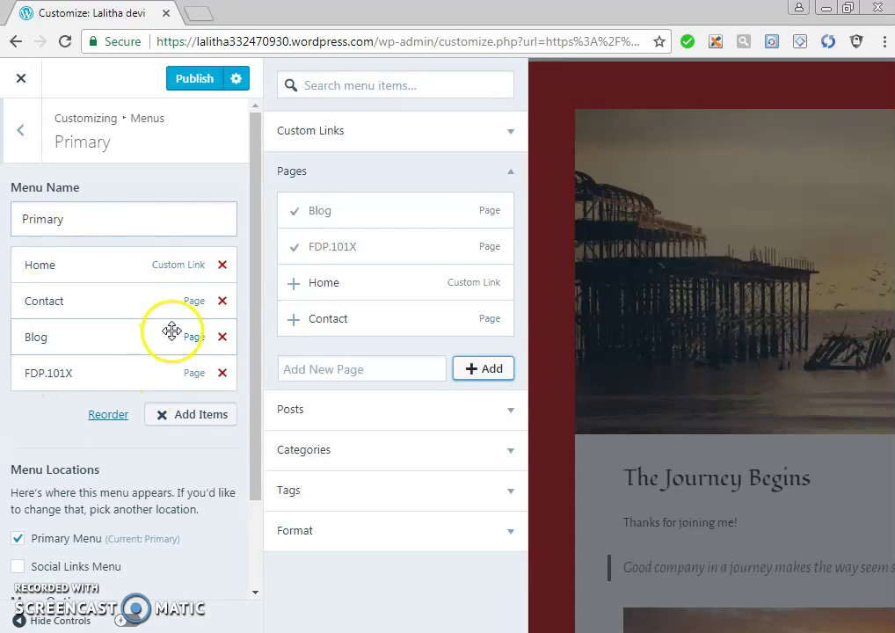
pyautogui.click(192, 79)
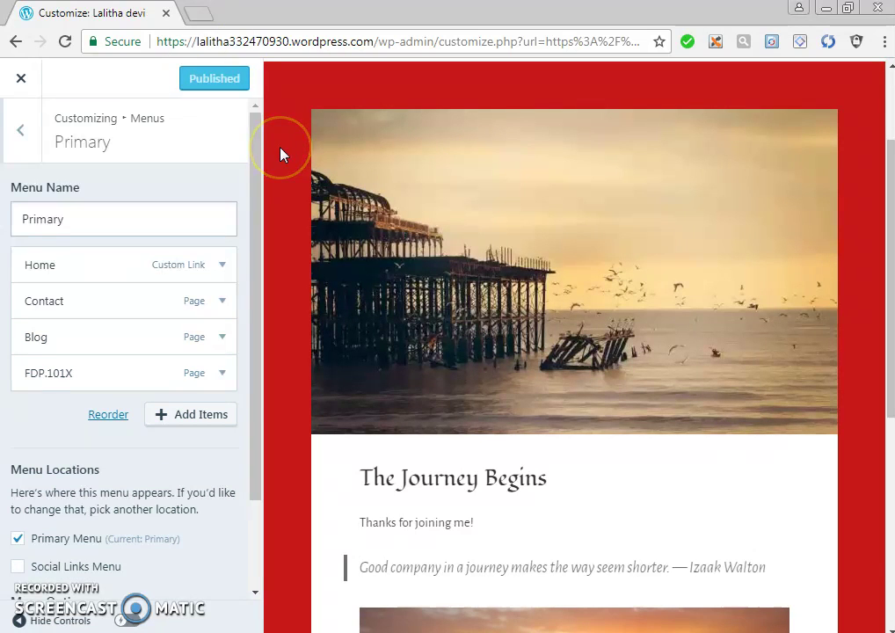
pyautogui.click(20, 130)
pyautogui.click(20, 133)
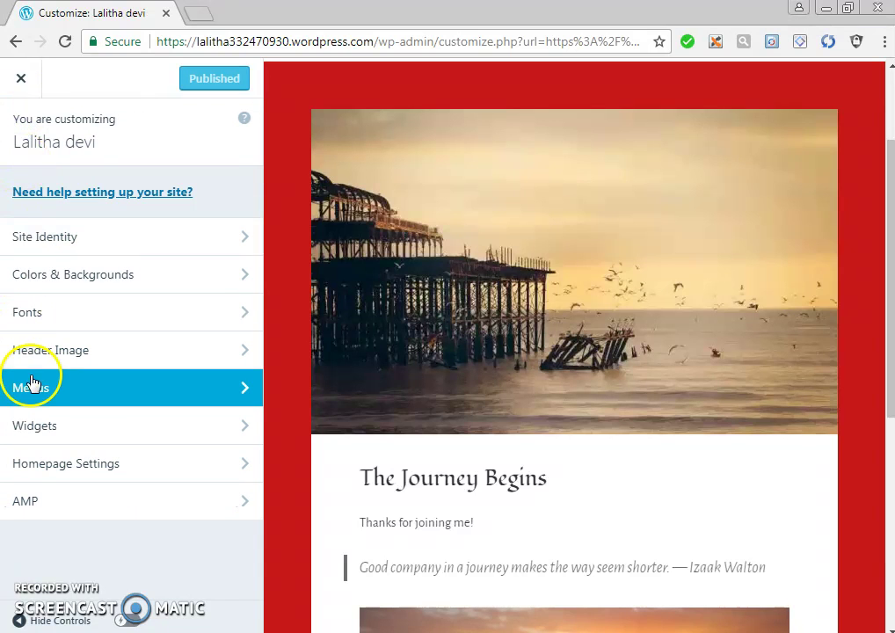
# Step: Add a Contact Info & Map widget to the site's Widget Area
pyautogui.click(38, 427)
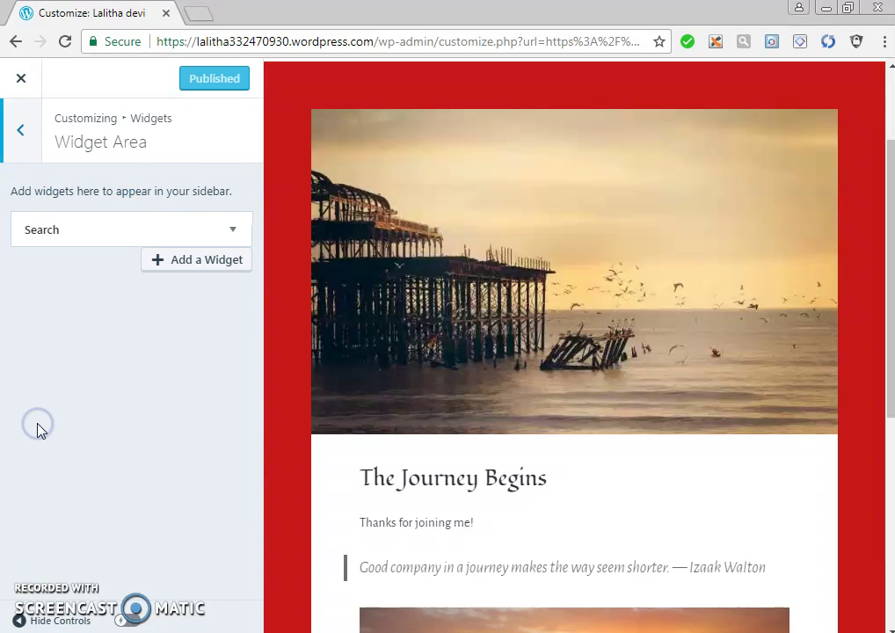
pyautogui.click(214, 266)
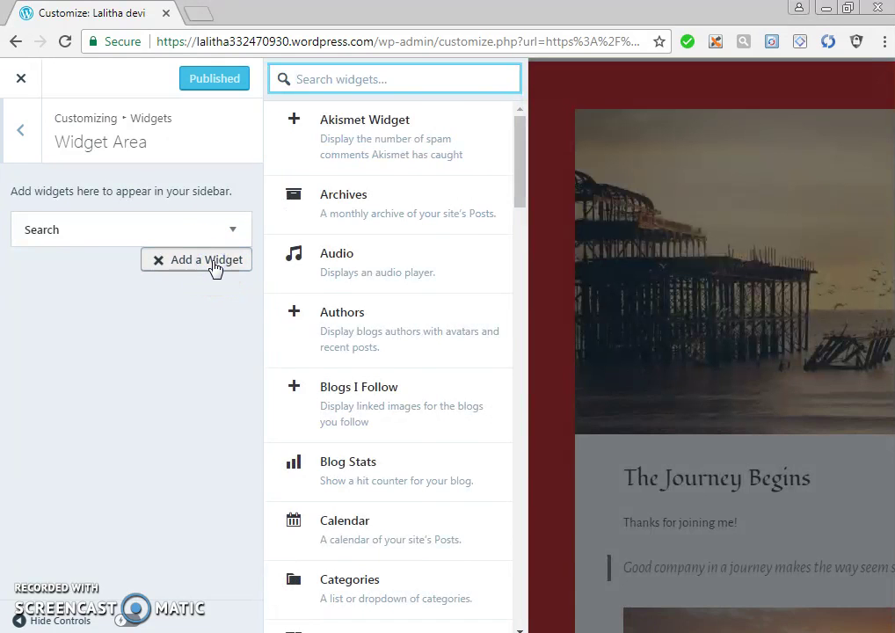
pyautogui.click(522, 207)
pyautogui.moveTo(523, 207); pyautogui.dragTo(493, 183)
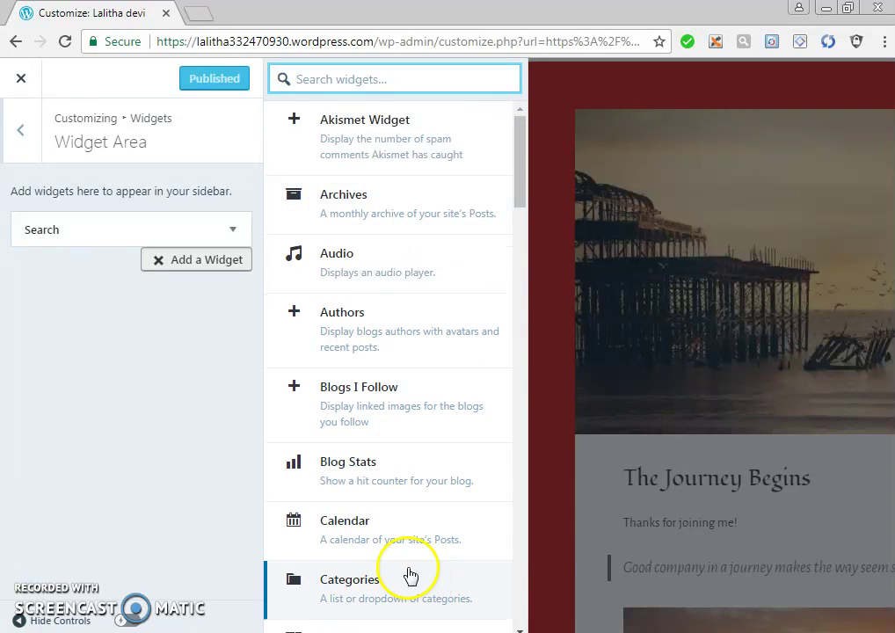
pyautogui.moveTo(515, 200); pyautogui.dragTo(520, 268)
pyautogui.click(433, 299)
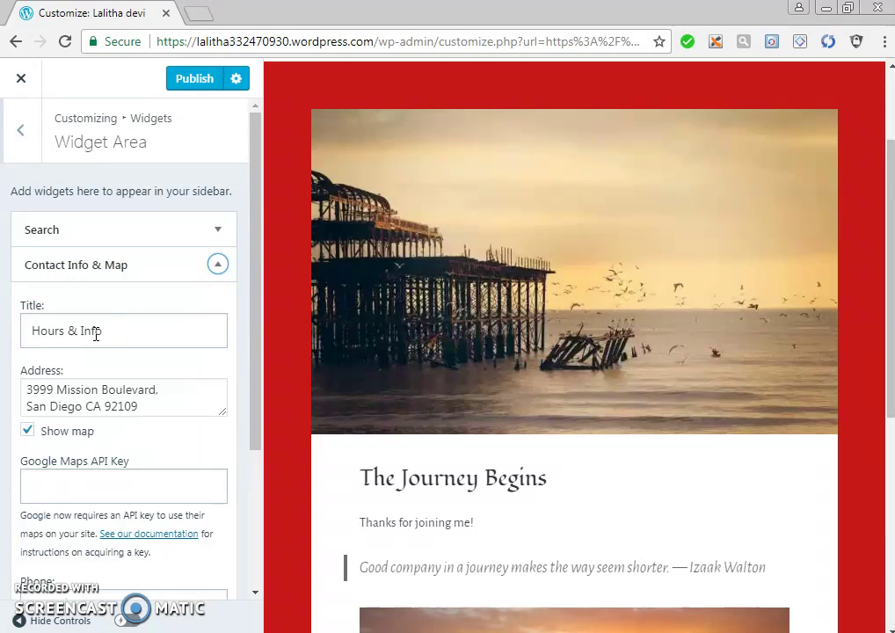
# Step: Replace the sample address in the Contact Info & Map widget with the college's postal address
pyautogui.click(180, 393)
pyautogui.press('BackSpace')
pyautogui.press('BackSpace')
pyautogui.press('BackSpace')
pyautogui.press('BackSpace')
pyautogui.press('BackSpace')
pyautogui.press('BackSpace')
pyautogui.press('BackSpace')
pyautogui.press('BackSpace')
pyautogui.press('BackSpace')
pyautogui.press('BackSpace')
pyautogui.press('BackSpace')
pyautogui.press('BackSpace')
pyautogui.press('BackSpace')
pyautogui.press('BackSpace')
pyautogui.press('BackSpace')
pyautogui.press('BackSpace')
pyautogui.press('BackSpace')
pyautogui.press('BackSpace')
pyautogui.press('BackSpace')
pyautogui.press('BackSpace')
pyautogui.press('BackSpace')
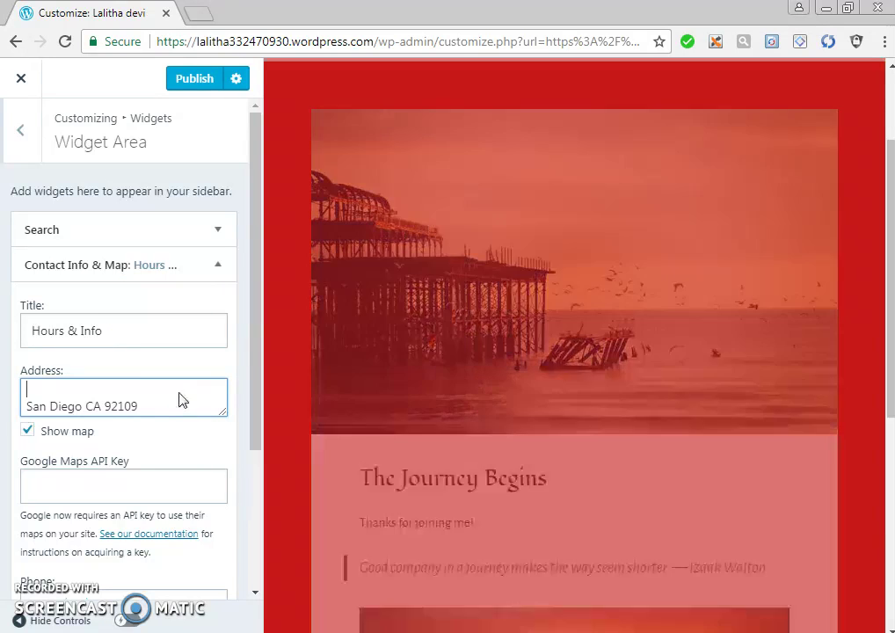
pyautogui.press('BackSpace')
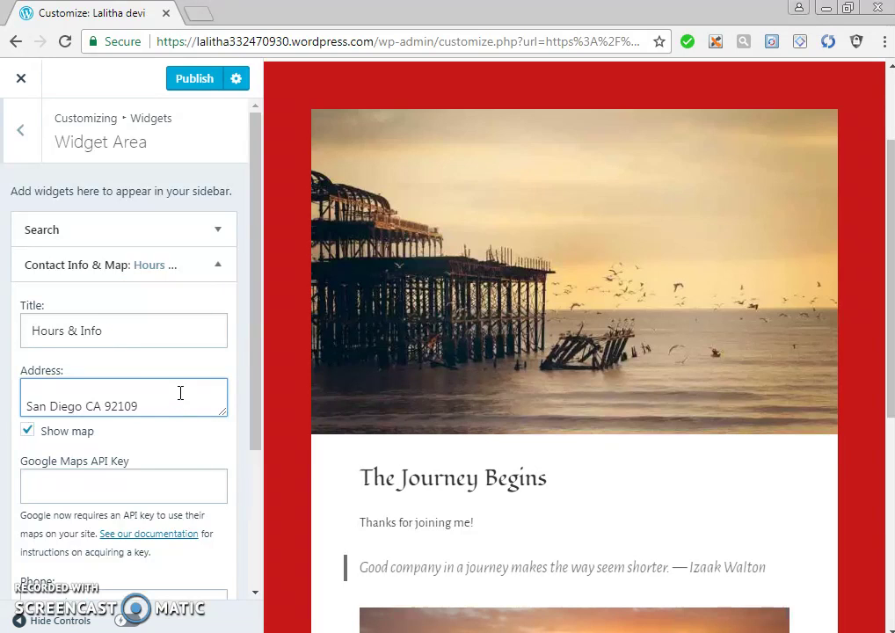
pyautogui.press('Delete')
pyautogui.press('Delete')
pyautogui.click(156, 401)
pyautogui.press('BackSpace')
pyautogui.press('BackSpace')
pyautogui.press('BackSpace')
pyautogui.press('BackSpace')
pyautogui.press('BackSpace')
pyautogui.press('BackSpace')
pyautogui.press('BackSpace')
pyautogui.press('BackSpace')
pyautogui.press('BackSpace')
pyautogui.press('BackSpace')
pyautogui.press('BackSpace')
pyautogui.press('BackSpace')
pyautogui.press('BackSpace')
pyautogui.press('BackSpace')
pyautogui.press('BackSpace')
pyautogui.press('BackSpace')
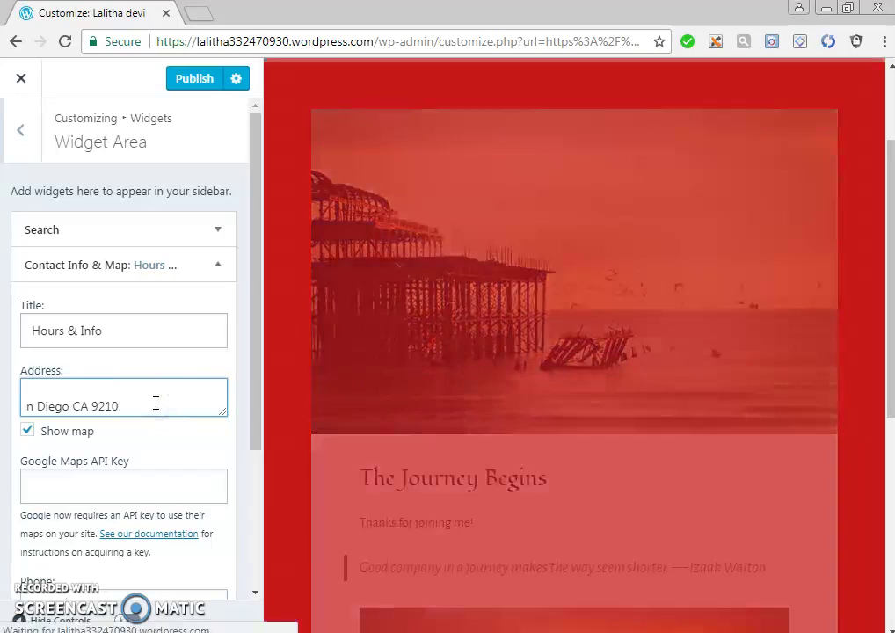
pyautogui.write('G>')
pyautogui.press('BackSpace')
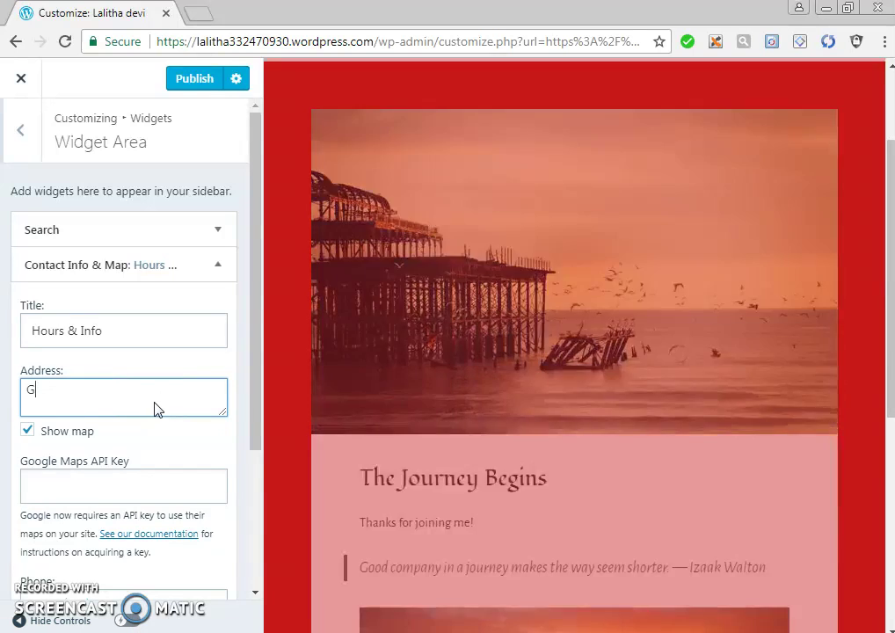
pyautogui.write('.Pul')
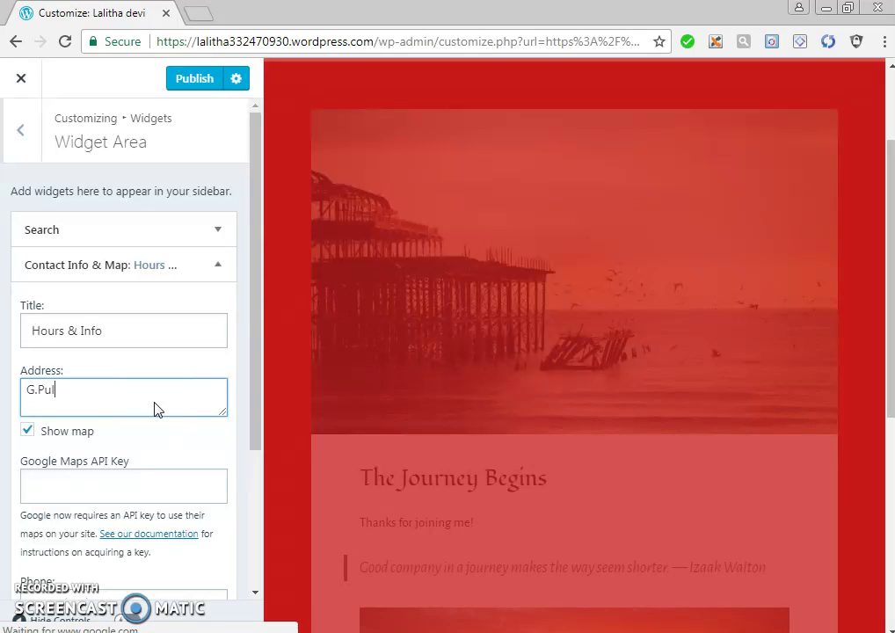
pyautogui.write('la Reddy College o')
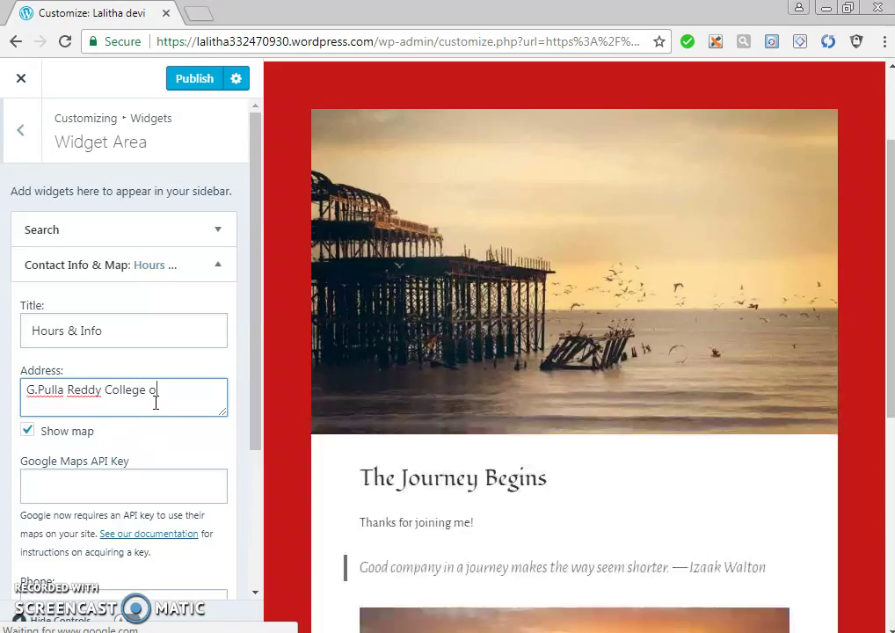
pyautogui.write('f Pharmacy')
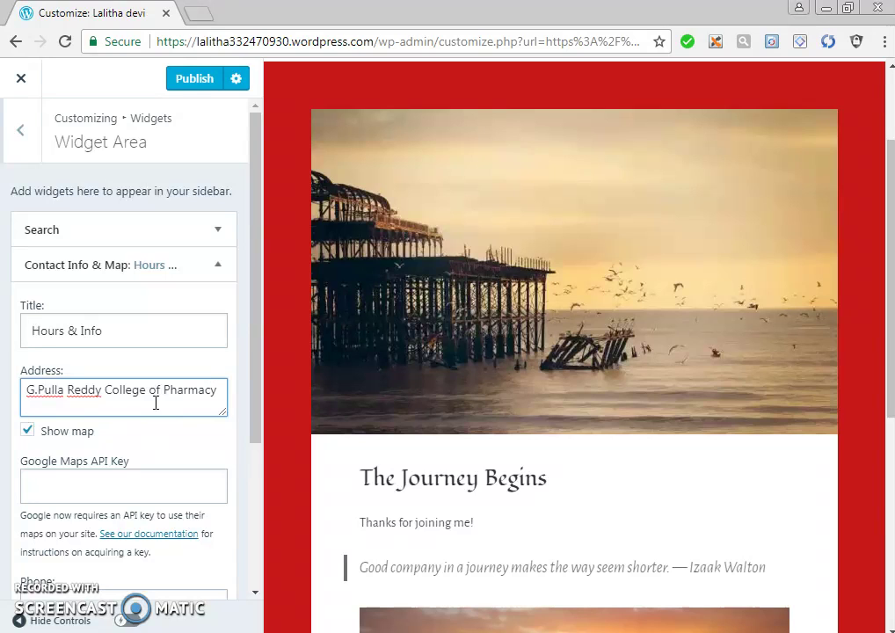
pyautogui.write(' Mehdipa')
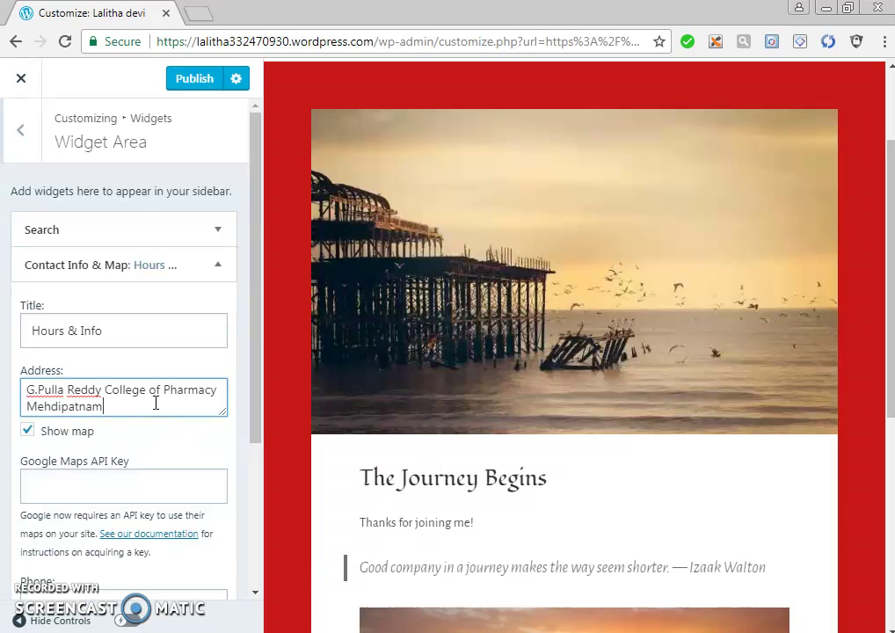
pyautogui.write('tnam')
pyautogui.press('Return')
pyautogui.write('Hyderabad')
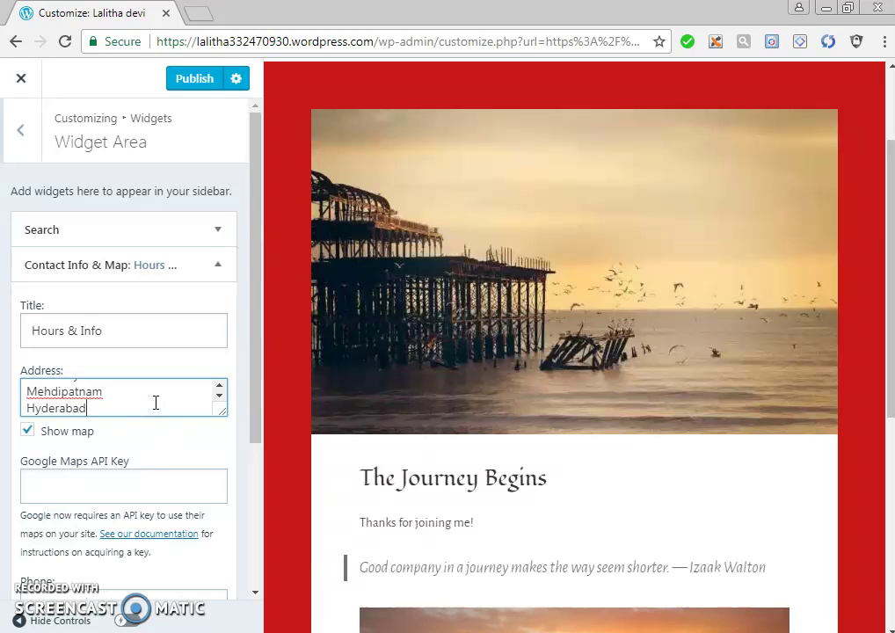
# Step: Replace the opening hours in the Contact Info & Map widget with "9.30 am to 5.00 pm"
pyautogui.click(253, 594)
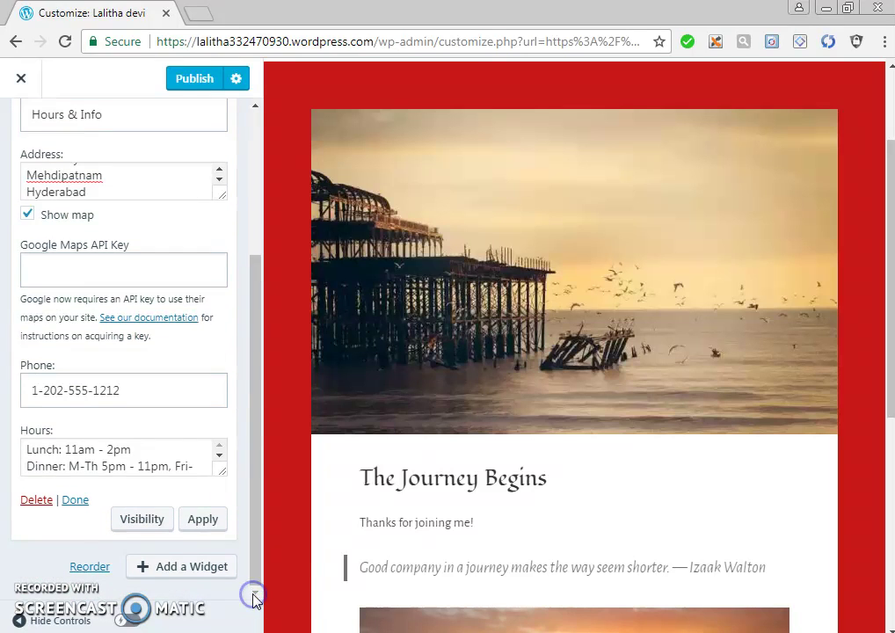
pyautogui.click(133, 391)
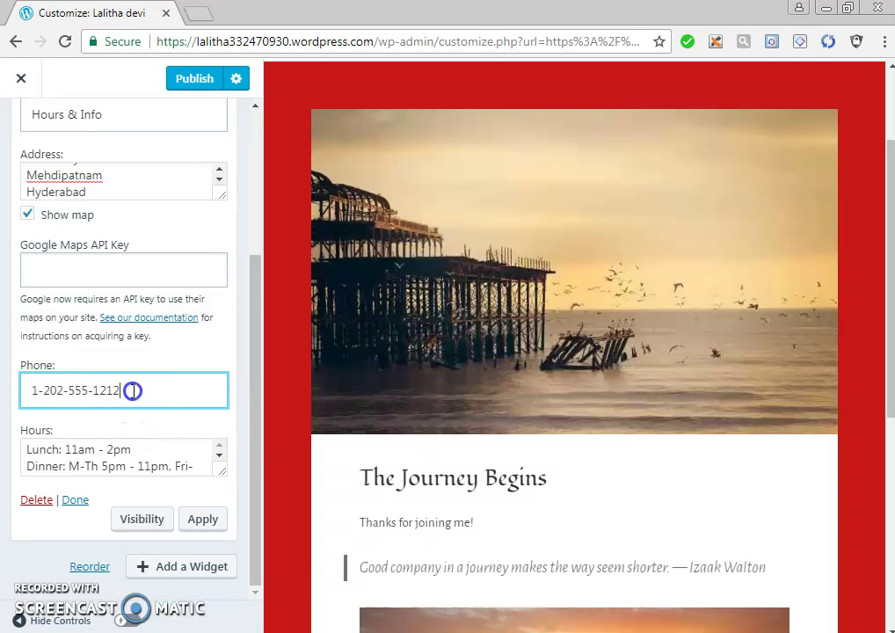
pyautogui.click(191, 468)
pyautogui.press('BackSpace')
pyautogui.press('BackSpace')
pyautogui.press('BackSpace')
pyautogui.press('BackSpace')
pyautogui.press('BackSpace')
pyautogui.press('BackSpace')
pyautogui.press('BackSpace')
pyautogui.press('BackSpace')
pyautogui.press('BackSpace')
pyautogui.press('BackSpace')
pyautogui.press('BackSpace')
pyautogui.press('BackSpace')
pyautogui.press('BackSpace')
pyautogui.press('BackSpace')
pyautogui.press('BackSpace')
pyautogui.press('BackSpace')
pyautogui.press('BackSpace')
pyautogui.press('BackSpace')
pyautogui.press('BackSpace')
pyautogui.press('BackSpace')
pyautogui.press('BackSpace')
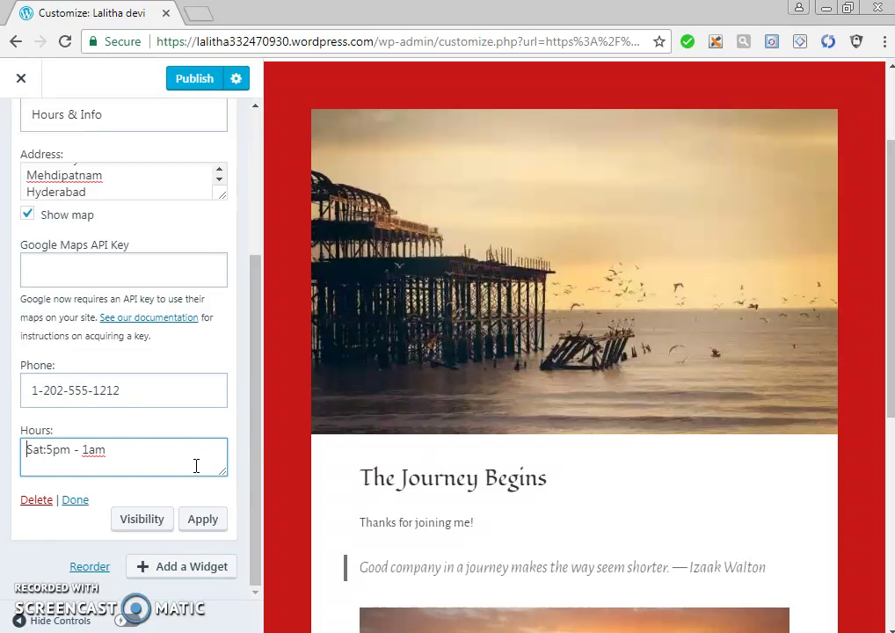
pyautogui.press('BackSpace')
pyautogui.press('BackSpace')
pyautogui.press('BackSpace')
pyautogui.press('BackSpace')
pyautogui.press('BackSpace')
pyautogui.press('BackSpace')
pyautogui.press('BackSpace')
pyautogui.press('BackSpace')
pyautogui.press('BackSpace')
pyautogui.press('BackSpace')
pyautogui.press('BackSpace')
pyautogui.press('BackSpace')
pyautogui.press('BackSpace')
pyautogui.write('o 5.00')
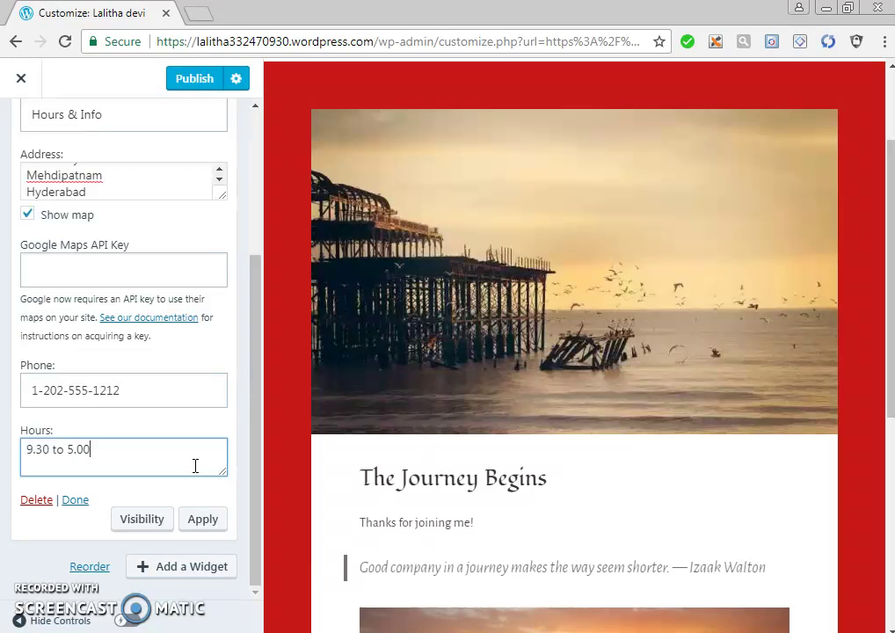
pyautogui.write(' pm')
pyautogui.click(51, 449)
pyautogui.write('am')
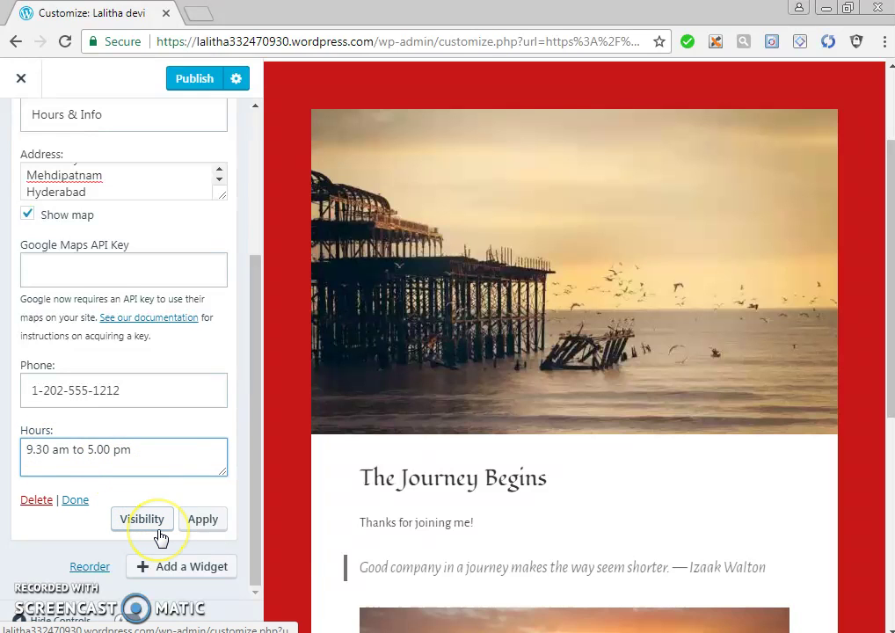
# Step: Replace the sample phone number in the Contact Info & Map widget with the contact's phone number and publish the changes
pyautogui.click(139, 396)
pyautogui.press('BackSpace')
pyautogui.press('BackSpace')
pyautogui.press('BackSpace')
pyautogui.press('BackSpace')
pyautogui.press('BackSpace')
pyautogui.press('BackSpace')
pyautogui.press('BackSpace')
pyautogui.press('BackSpace')
pyautogui.press('BackSpace')
pyautogui.press('BackSpace')
pyautogui.press('BackSpace')
pyautogui.press('BackSpace')
pyautogui.press('BackSpace')
pyautogui.press('BackSpace')
pyautogui.write('12345678')
pyautogui.click(149, 404)
pyautogui.write('9')
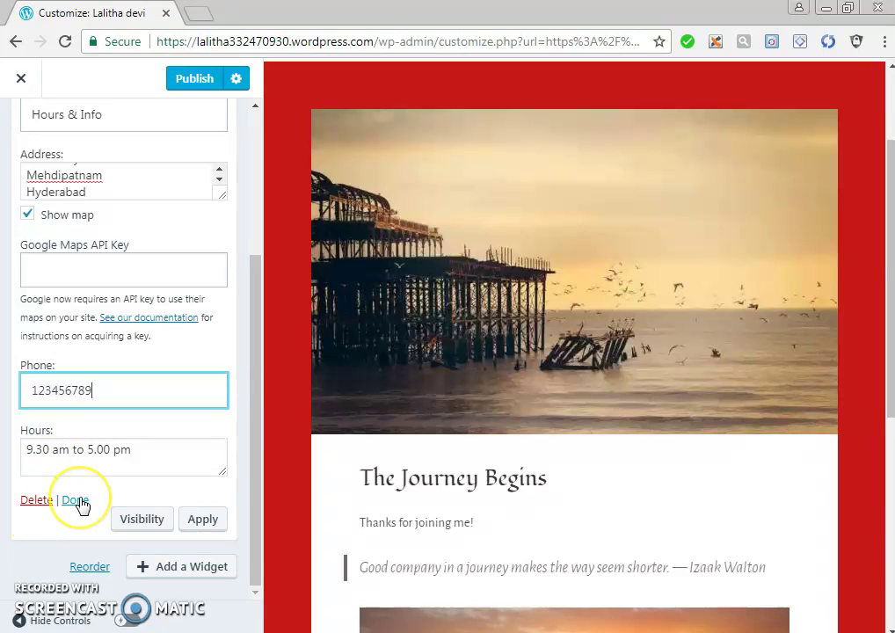
pyautogui.click(206, 81)
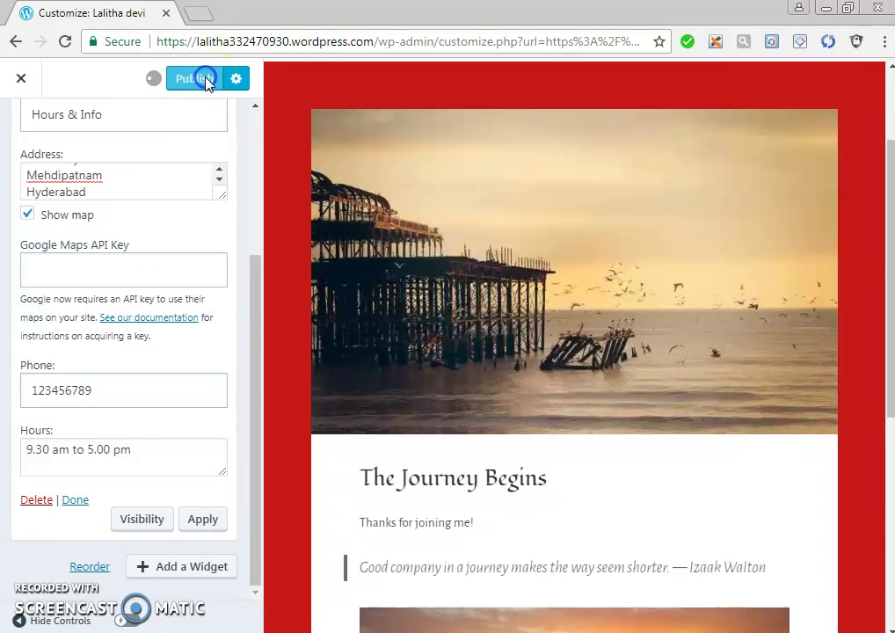
pyautogui.click(256, 115)
pyautogui.moveTo(256, 114); pyautogui.dragTo(255, 110)
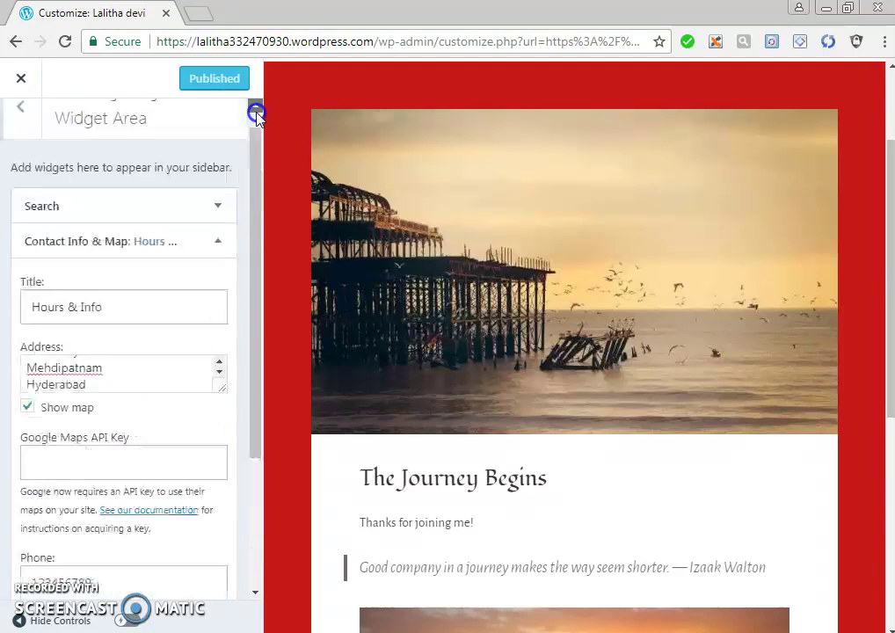
pyautogui.click(17, 139)
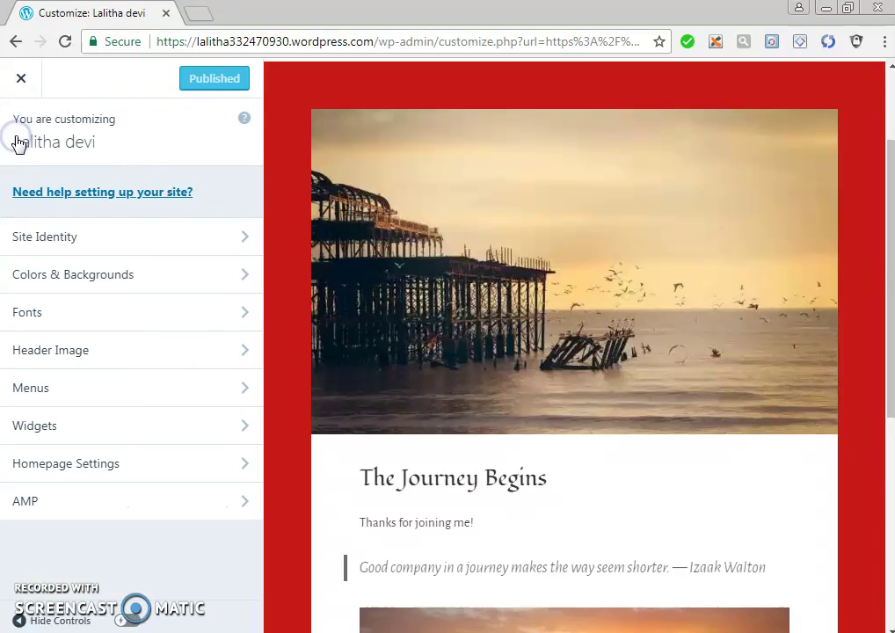
pyautogui.click(55, 422)
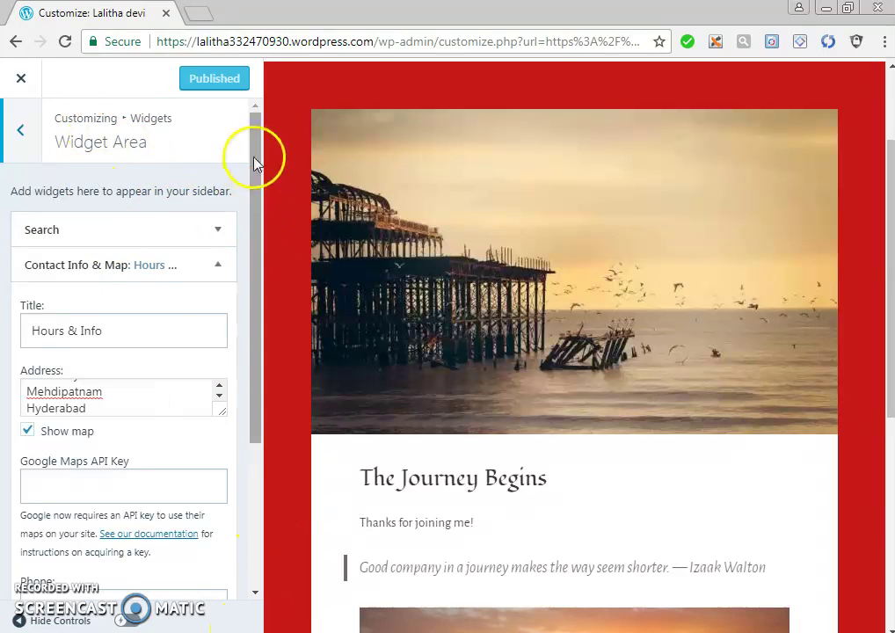
pyautogui.click(16, 143)
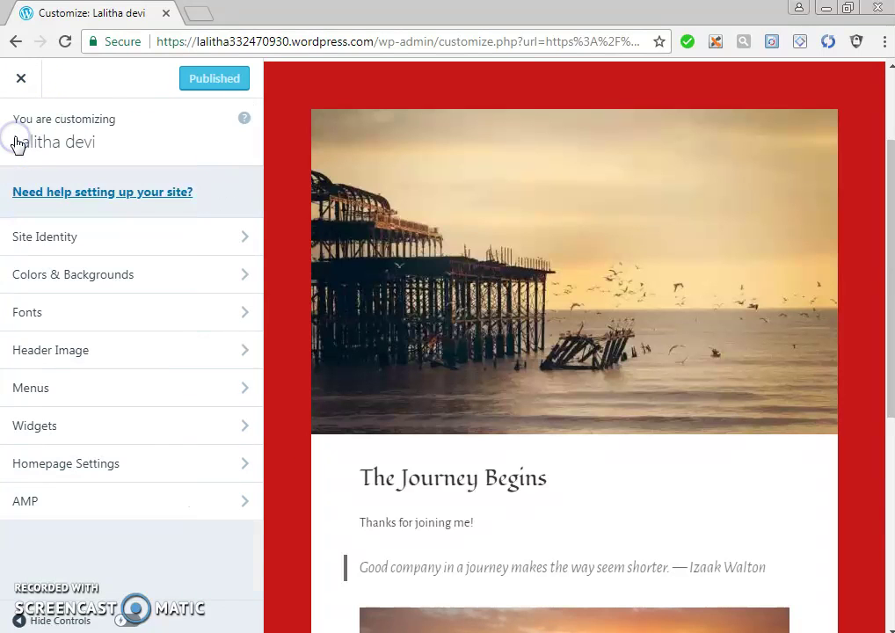
# Step: Add a Calendar widget without a title to the Widget Area and publish it
pyautogui.click(226, 428)
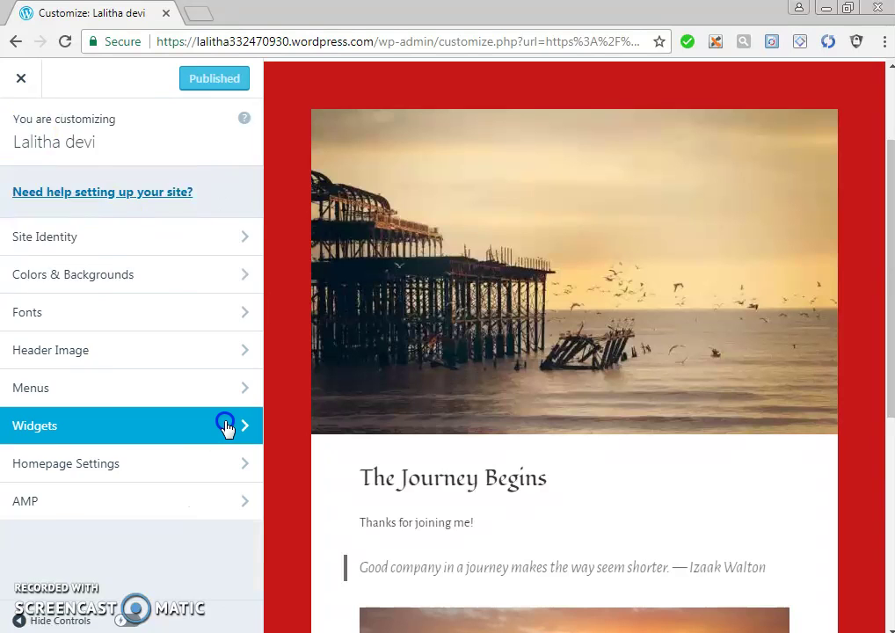
pyautogui.click(255, 593)
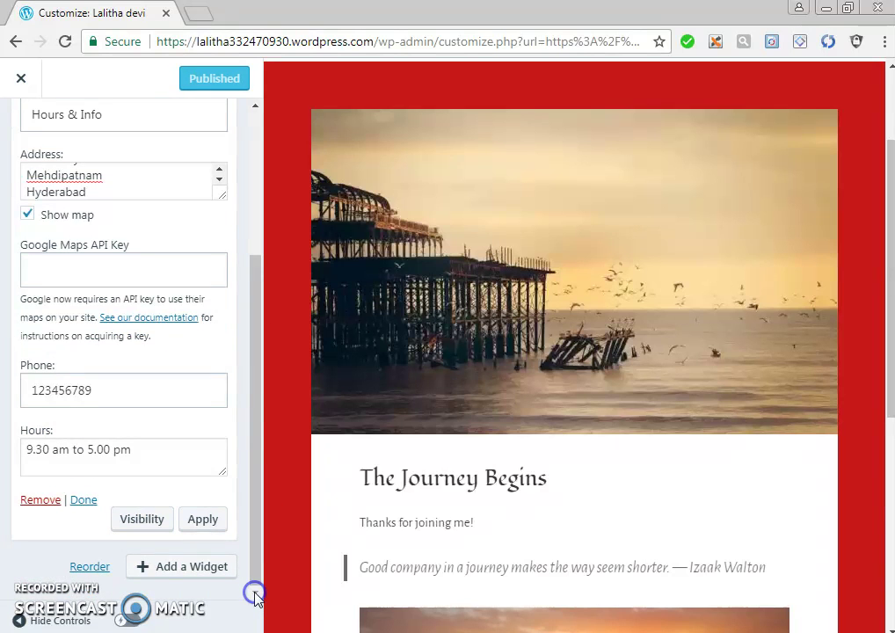
pyautogui.click(205, 569)
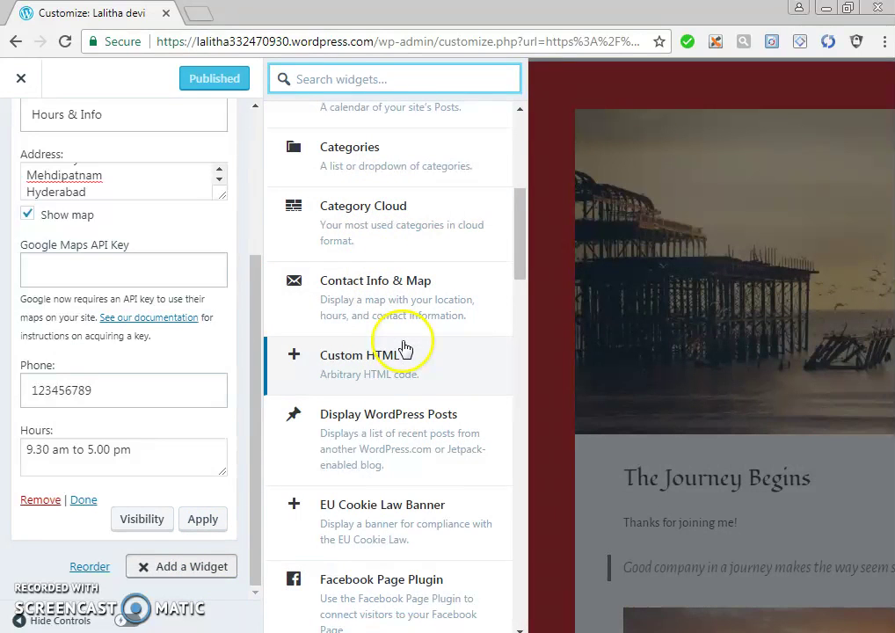
pyautogui.moveTo(517, 249); pyautogui.dragTo(516, 224)
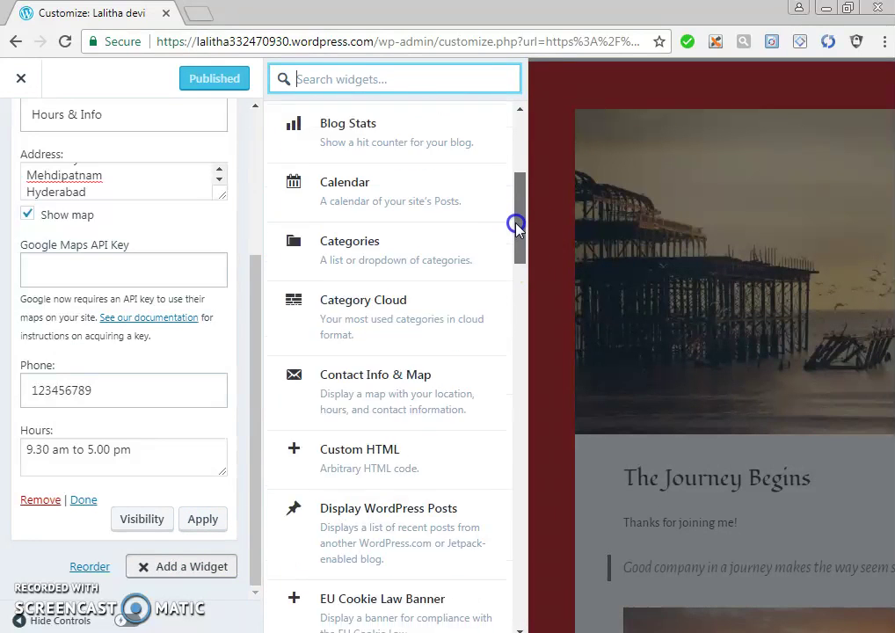
pyautogui.click(410, 211)
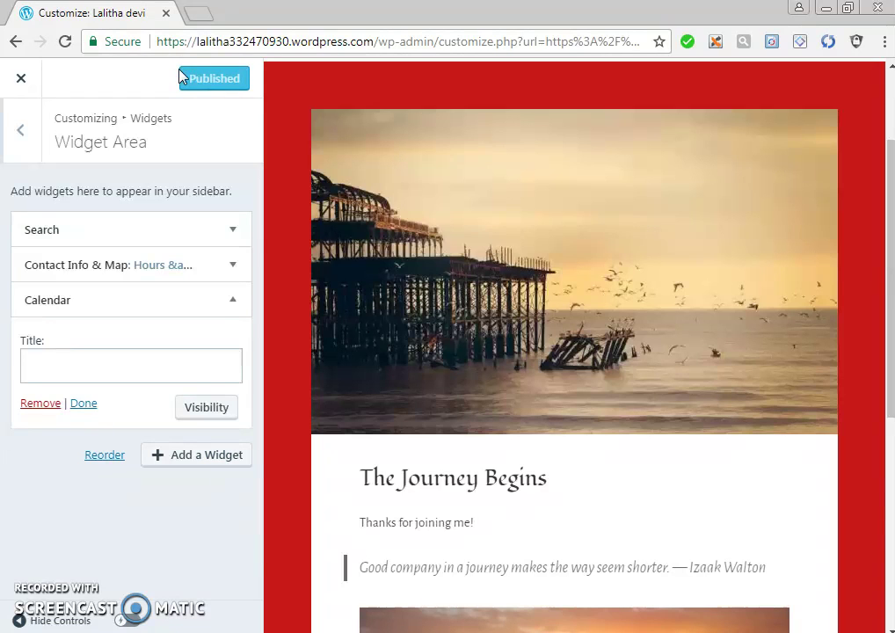
# Step: Close the customizer and load the home page of the live site
pyautogui.click(20, 135)
pyautogui.click(20, 136)
pyautogui.click(21, 79)
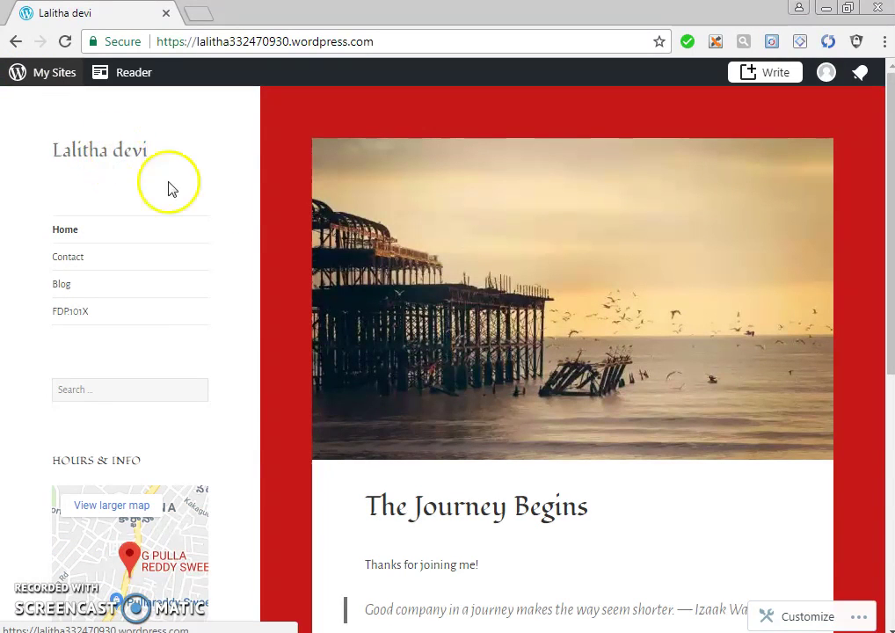
pyautogui.click(94, 167)
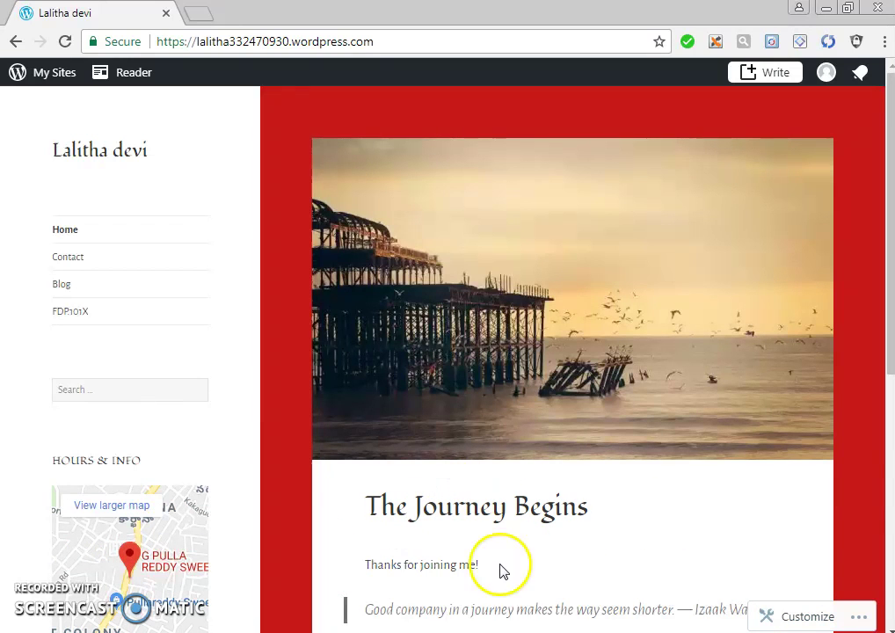
# Step: Open the post The Journey Begins for editing from its entry on the home page
pyautogui.scroll(-2, 882, 621)
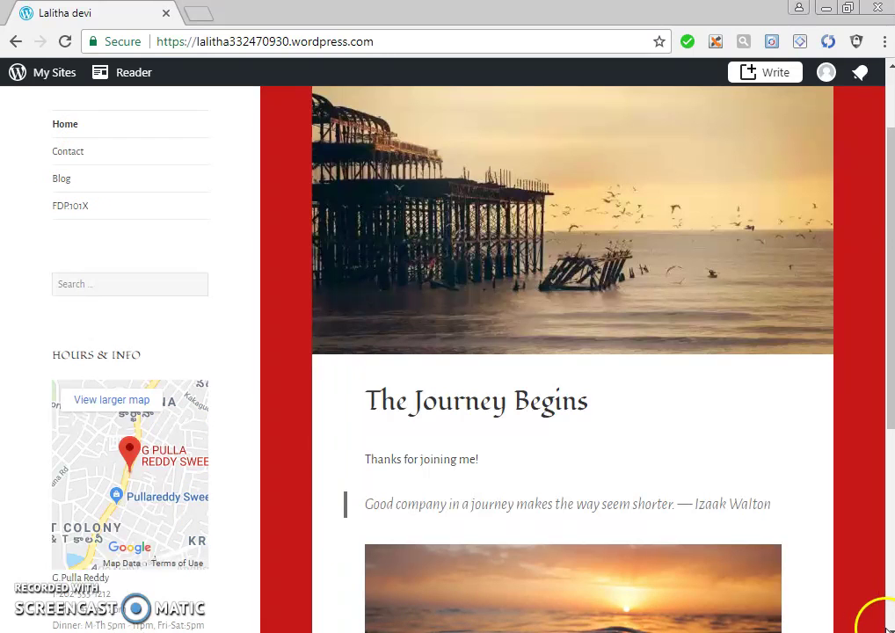
pyautogui.scroll(-5, 889, 627)
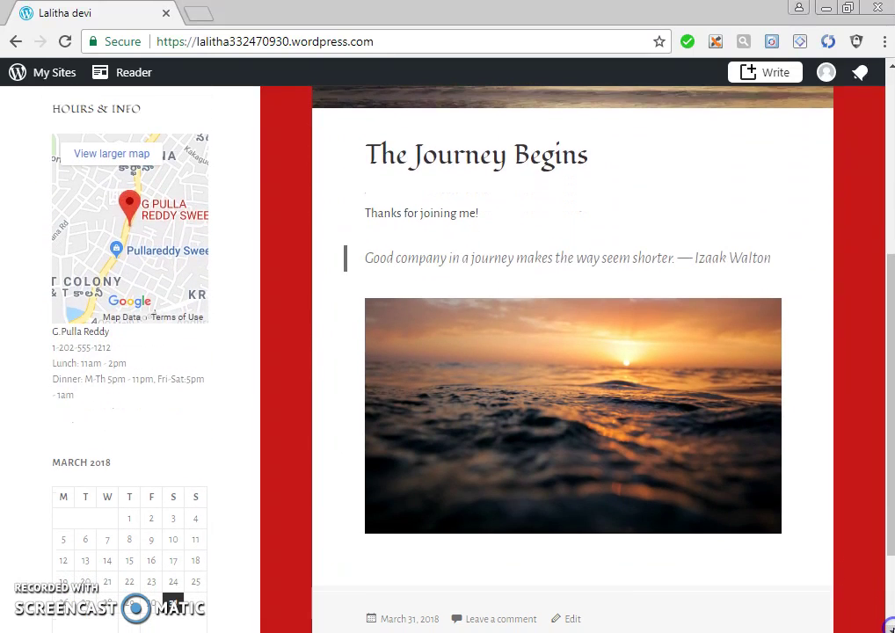
pyautogui.scroll(-3, 572, 352)
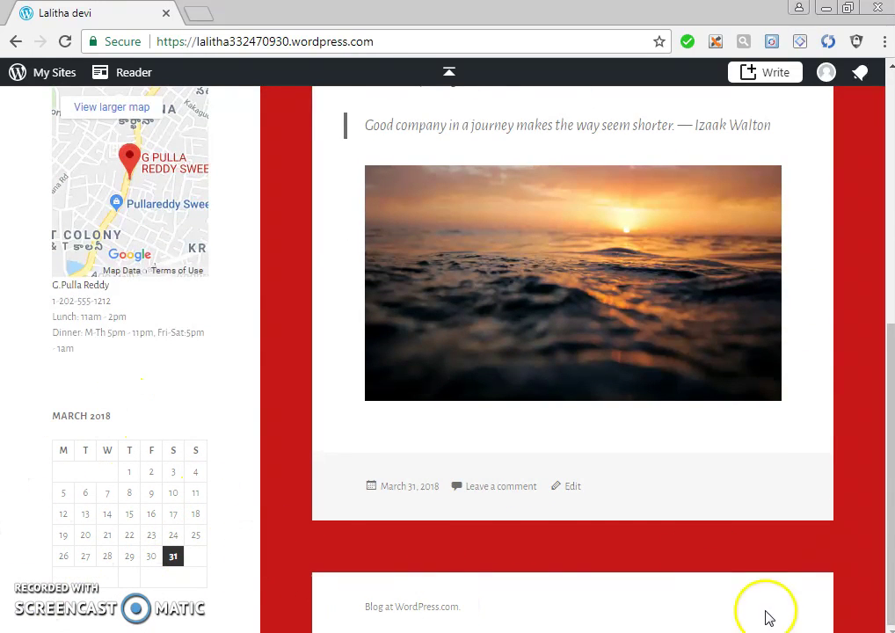
pyautogui.click(570, 487)
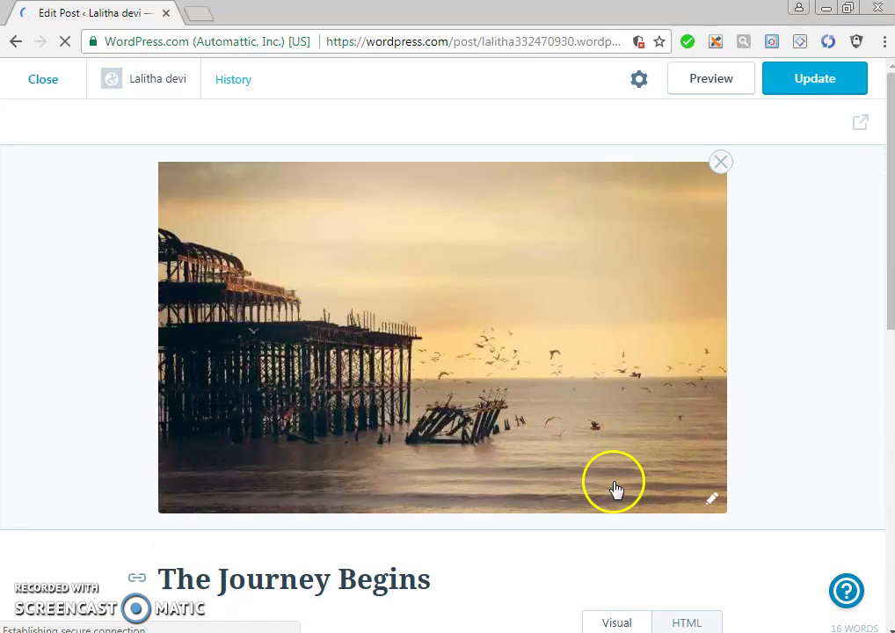
# Step: Insert the image person-smartphone-office-table.jpeg from the media library into the post body and update the post
pyautogui.scroll(-1, 579, 399)
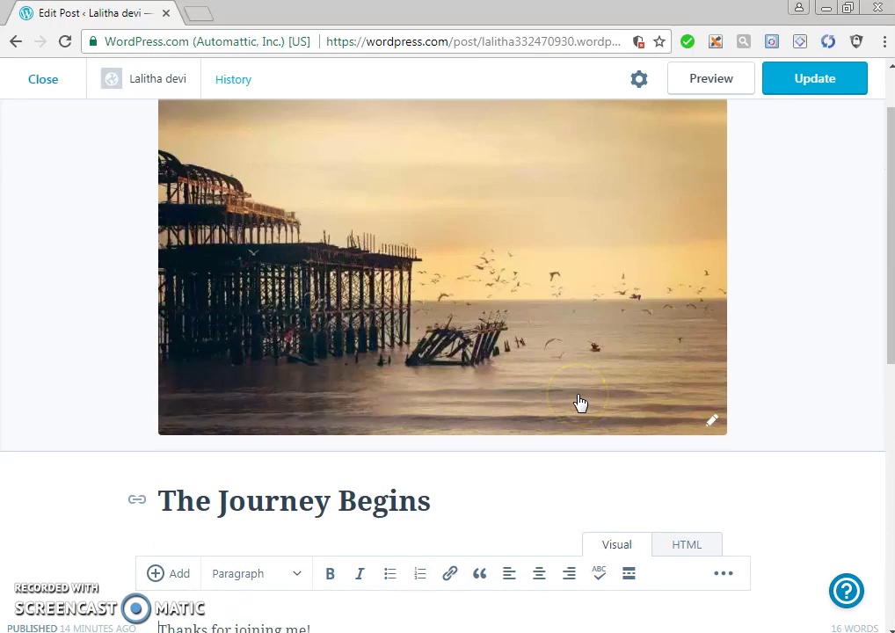
pyautogui.click(167, 574)
pyautogui.click(181, 391)
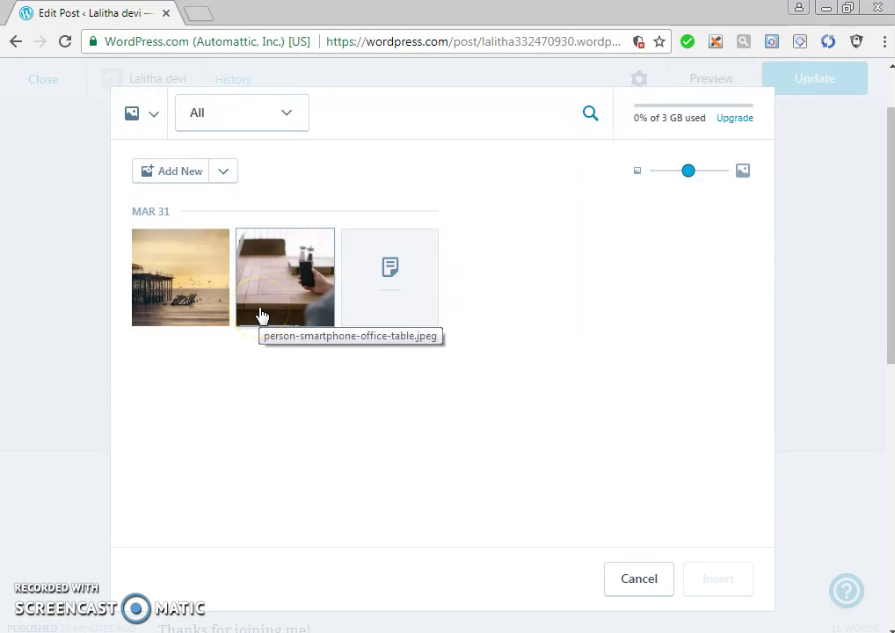
pyautogui.click(262, 315)
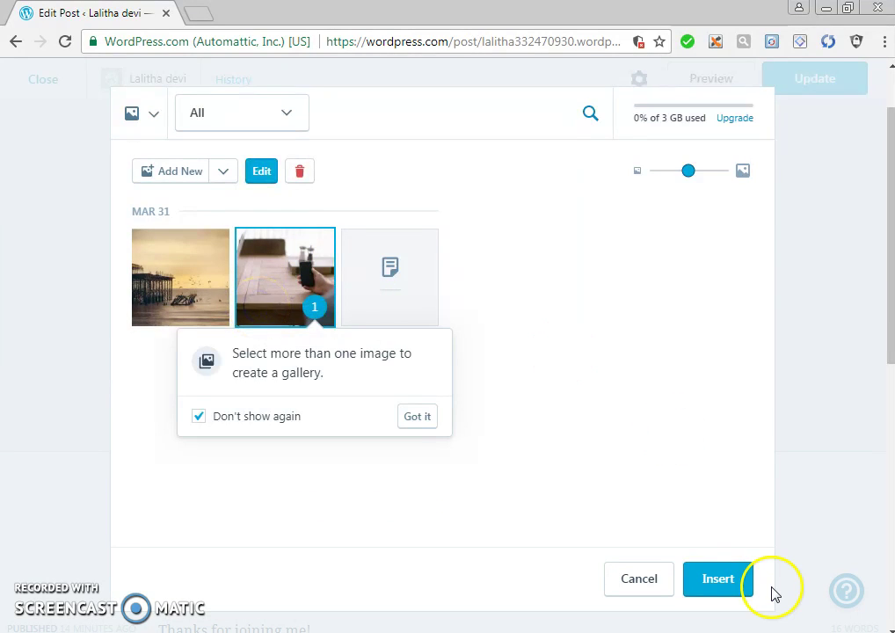
pyautogui.click(719, 580)
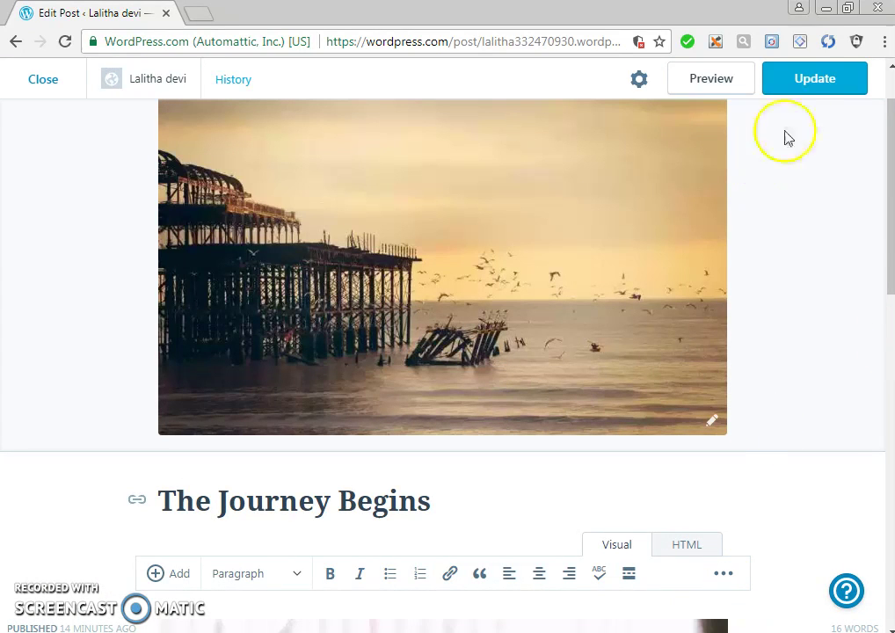
pyautogui.click(794, 98)
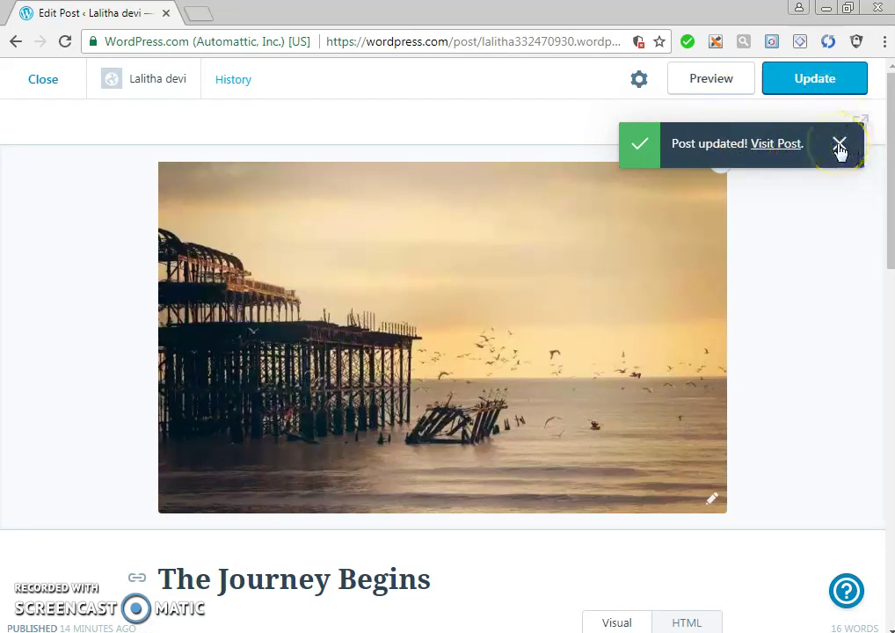
# Step: Preview the updated post in the desktop view and close both the preview and the post editor
pyautogui.click(712, 80)
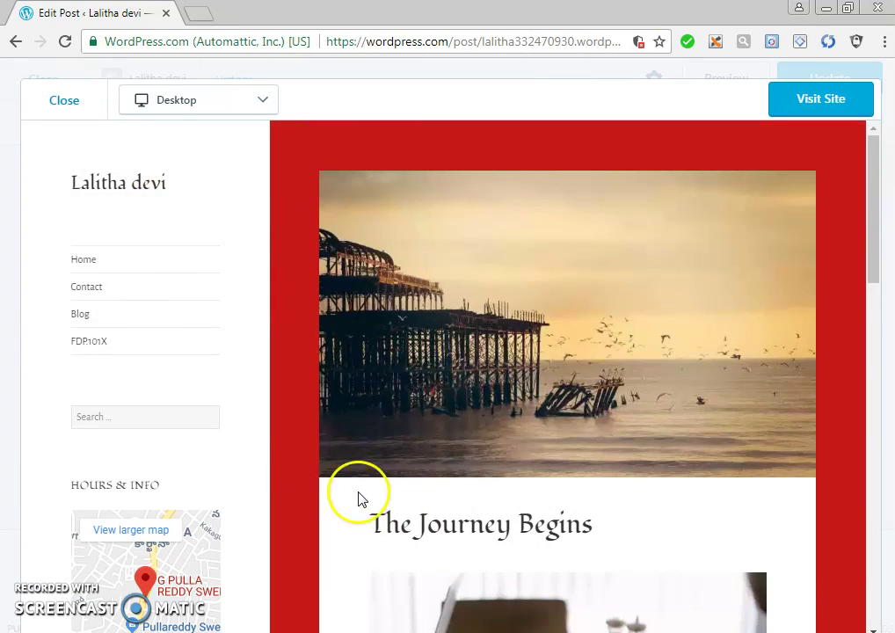
pyautogui.click(62, 104)
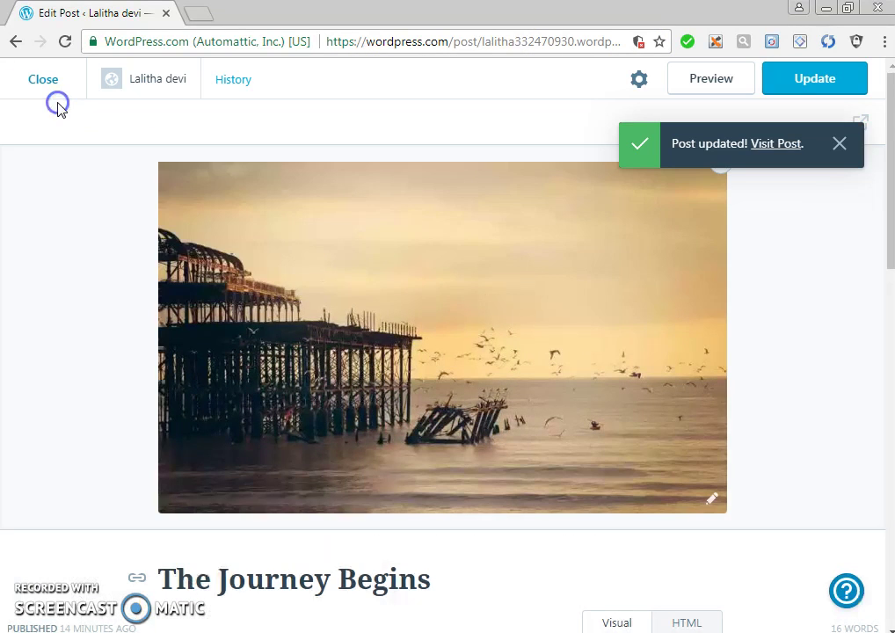
pyautogui.click(42, 79)
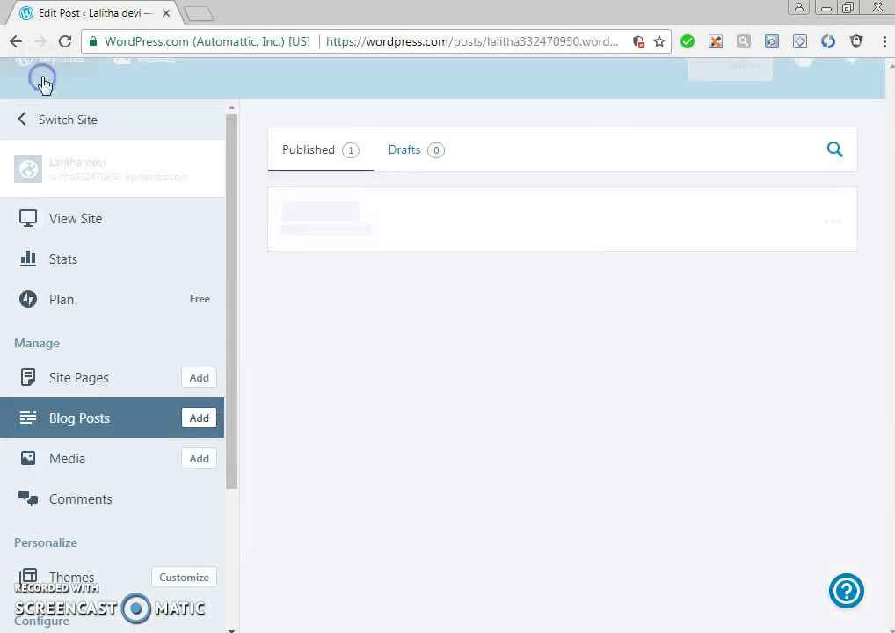
# Step: Go to the site's dashboard, open its Themes page and browse the WordPress.com themes
pyautogui.click(46, 84)
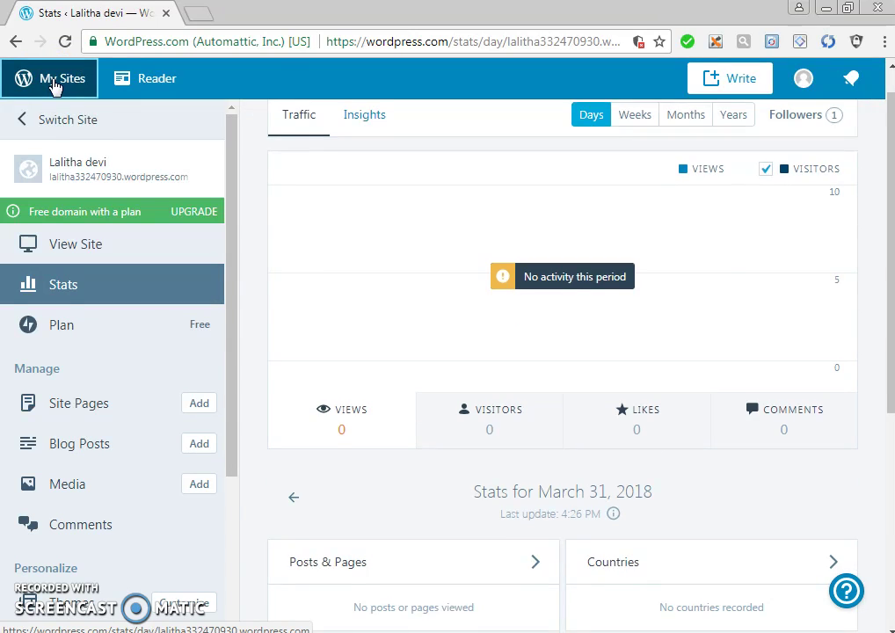
pyautogui.scroll(-4, 274, 244)
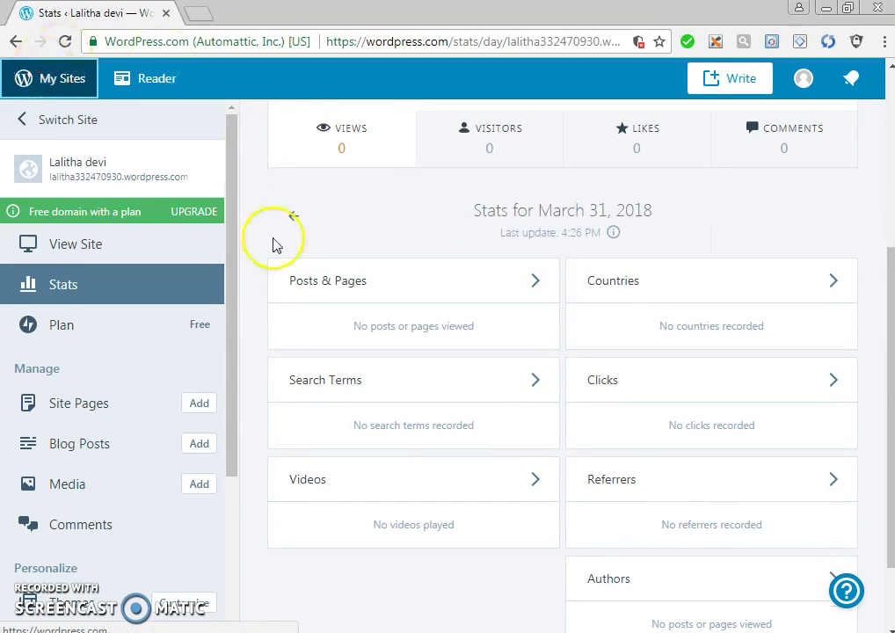
pyautogui.click(234, 596)
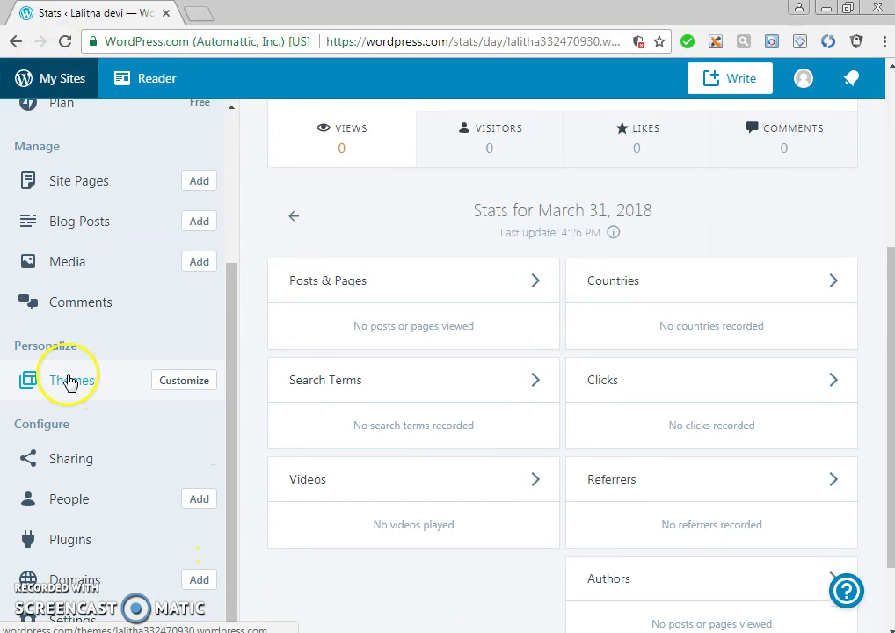
pyautogui.click(76, 383)
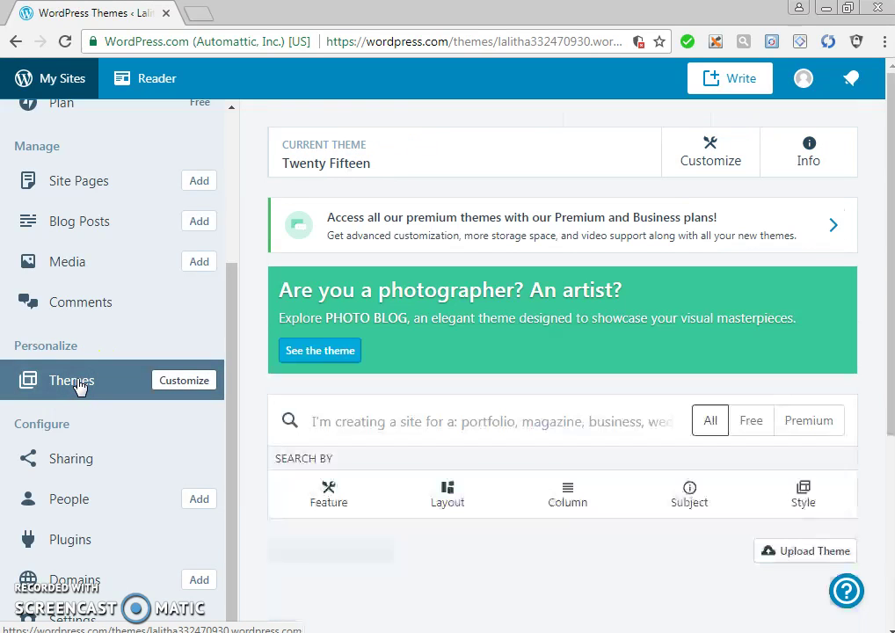
pyautogui.scroll(-3, 76, 383)
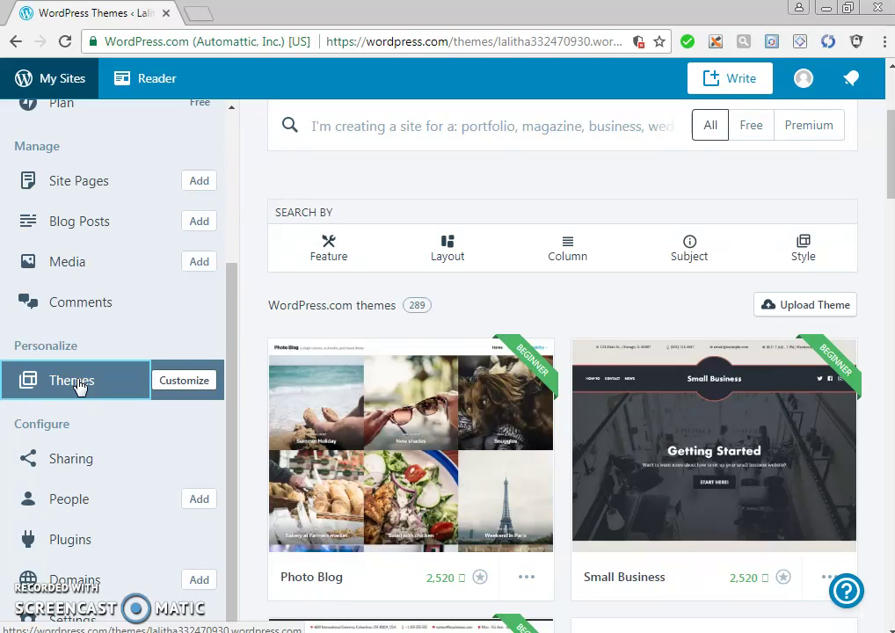
pyautogui.scroll(-4, 77, 387)
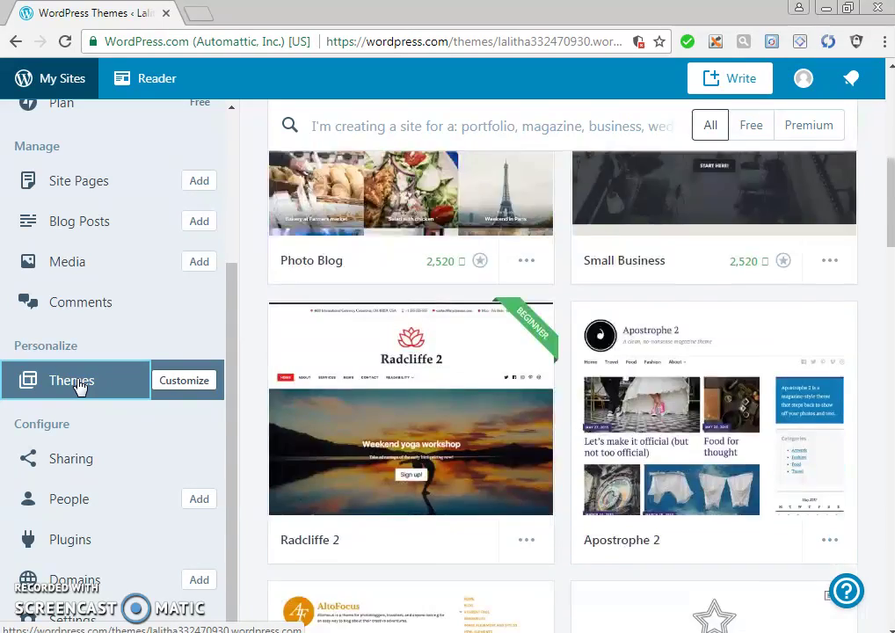
pyautogui.scroll(10, 77, 387)
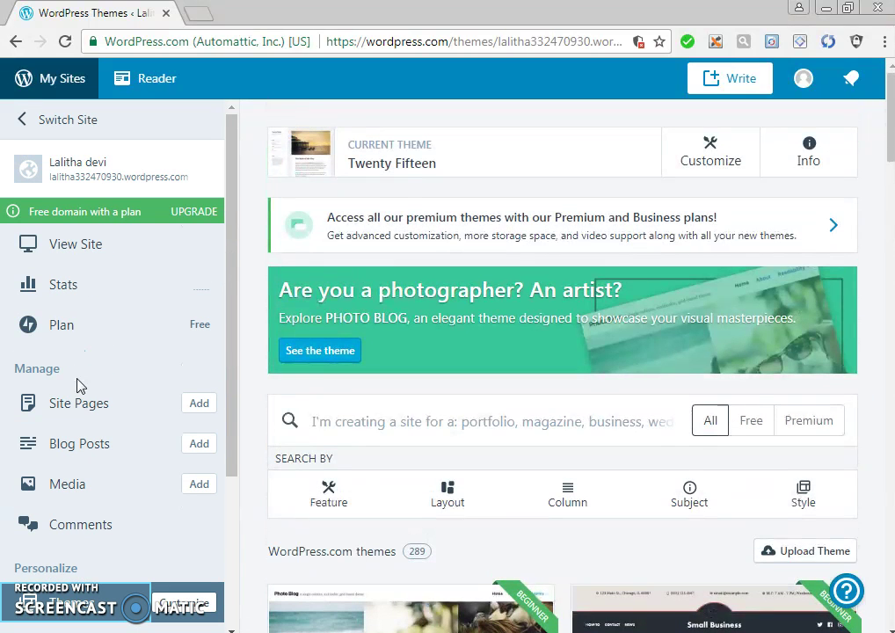
# Step: Filter the themes to free ones and open the details page of Radcliffe 2
pyautogui.click(749, 423)
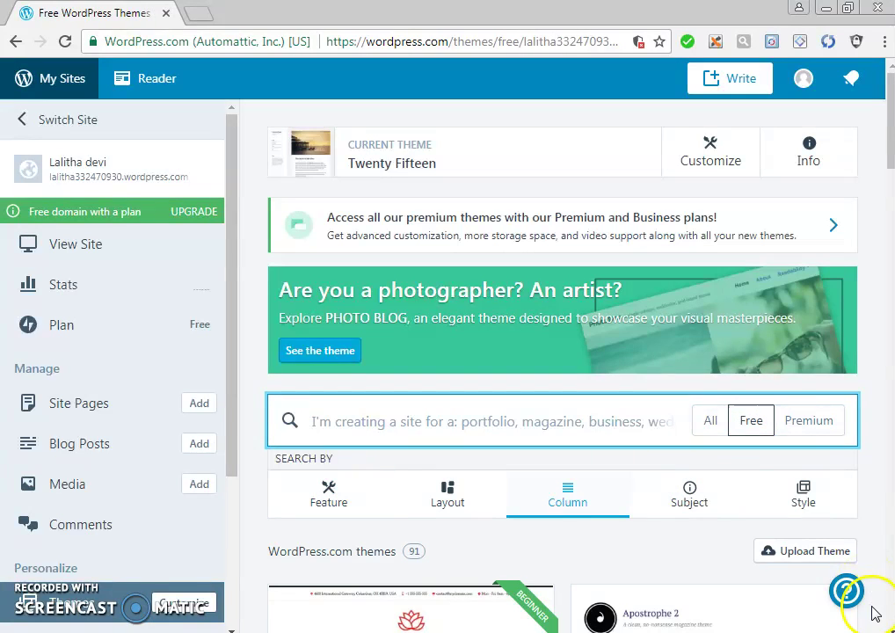
pyautogui.scroll(-3, 850, 593)
pyautogui.scroll(-5, 890, 627)
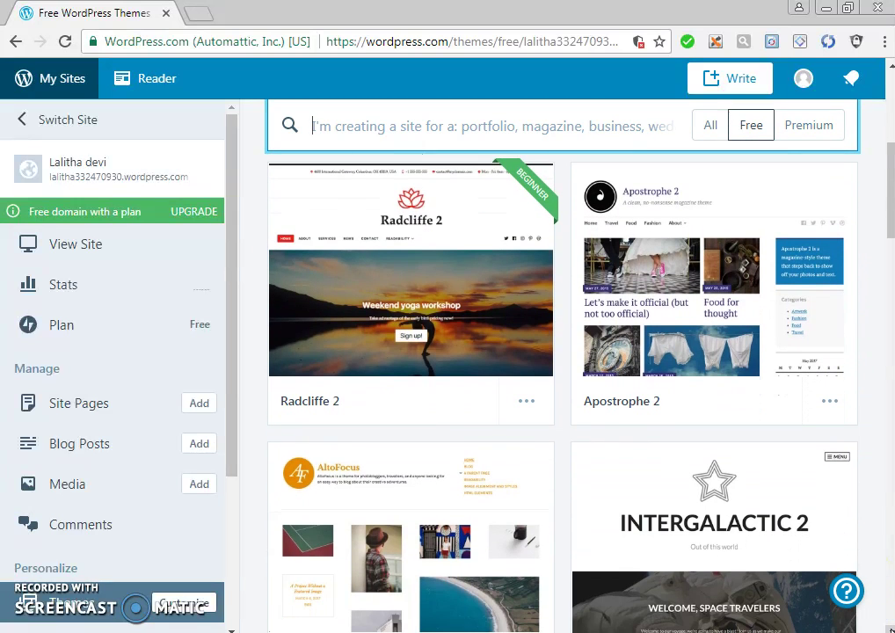
pyautogui.click(457, 316)
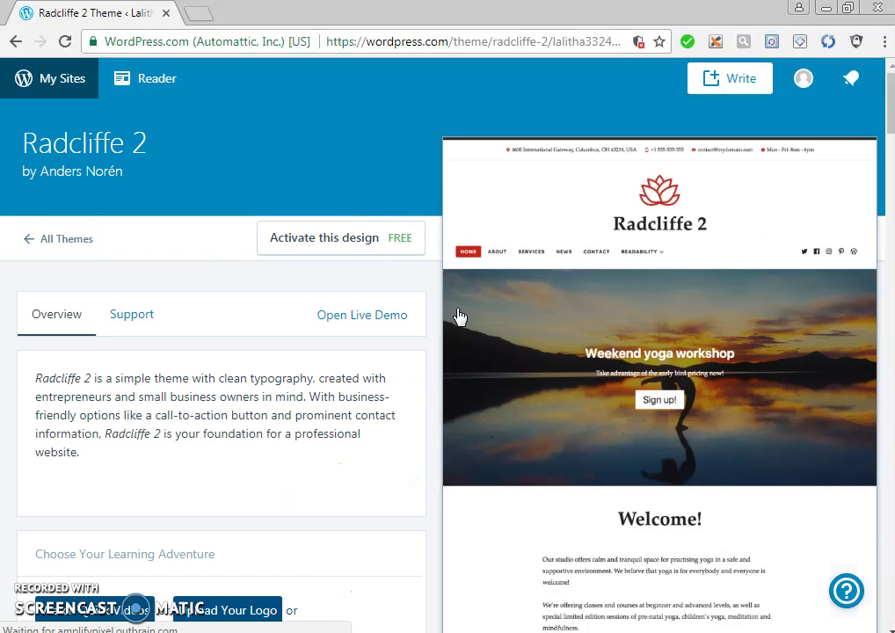
# Step: Look over the Radcliffe 2 theme page, activate the design and open the customizer for the site
pyautogui.click(640, 384)
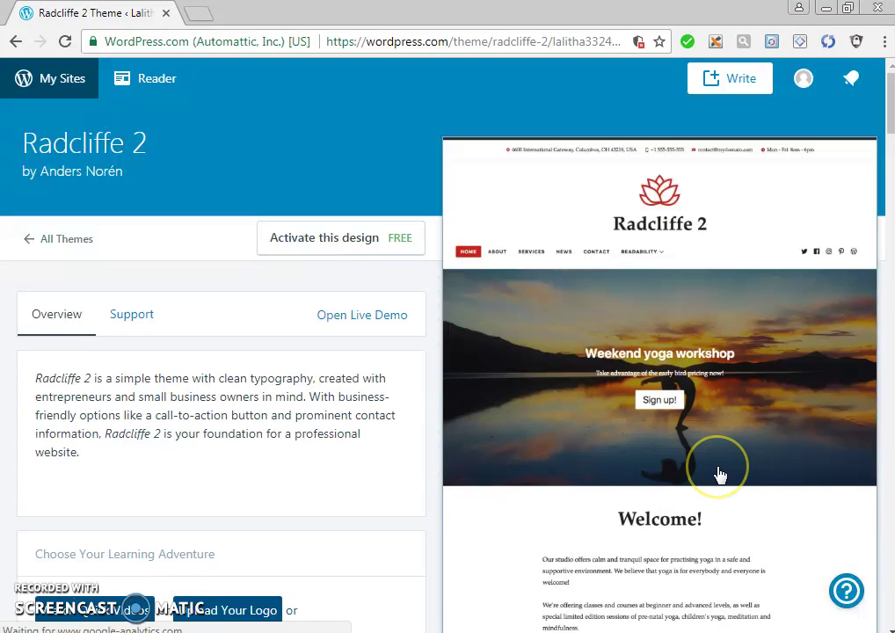
pyautogui.scroll(-5, 720, 475)
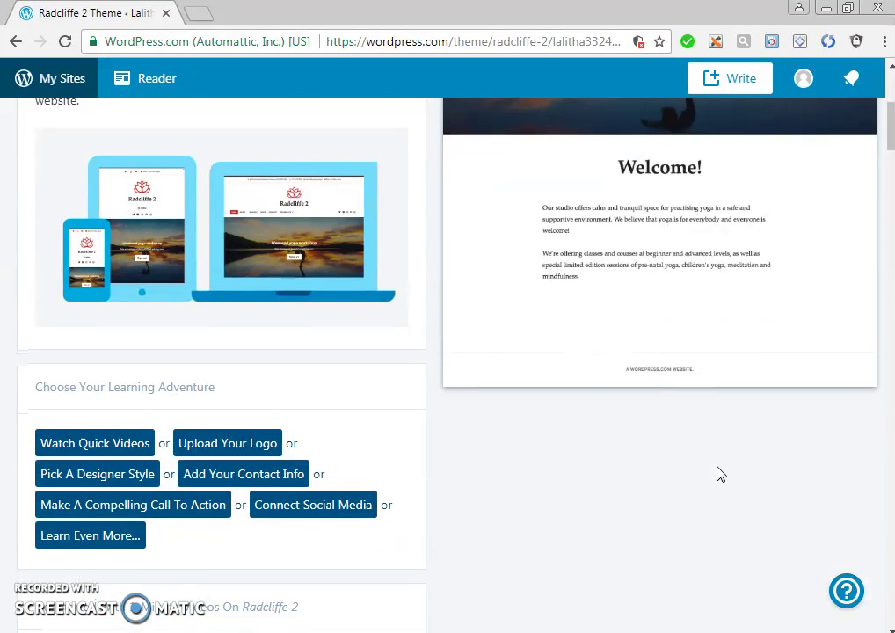
pyautogui.scroll(5, 719, 475)
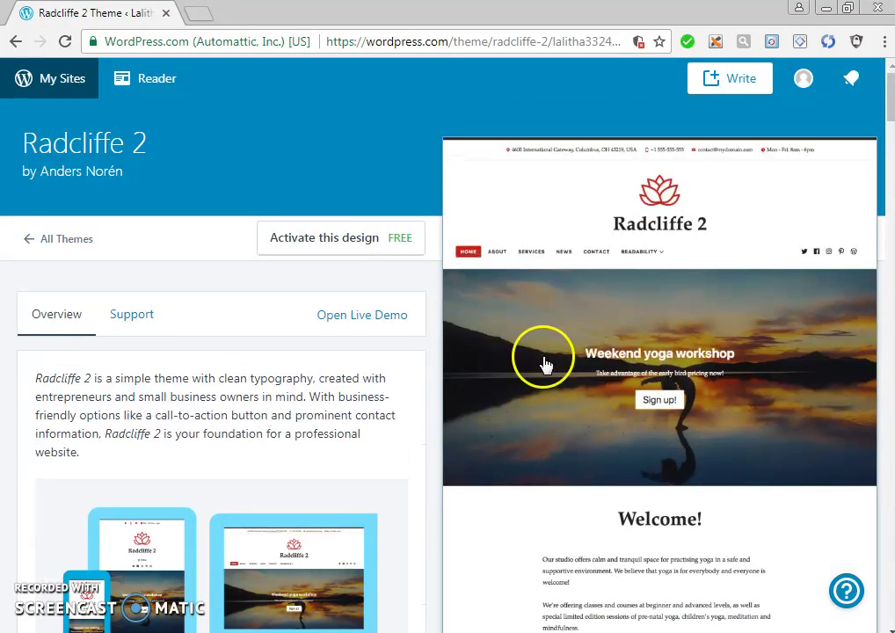
pyautogui.click(325, 240)
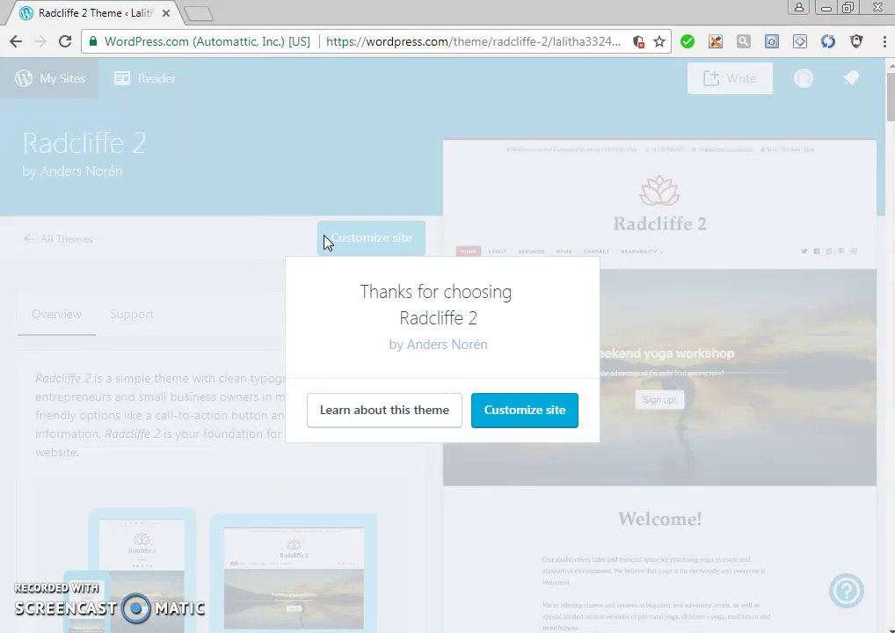
pyautogui.click(518, 423)
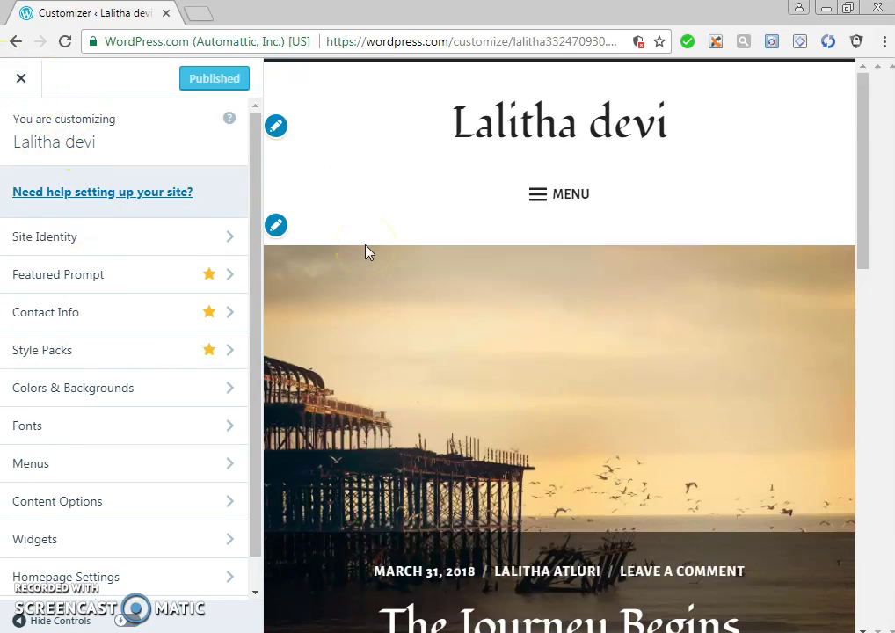
# Step: Examine the customizer options, Site Identity settings and home page preview under Radcliffe 2, and close the customizer
pyautogui.click(47, 143)
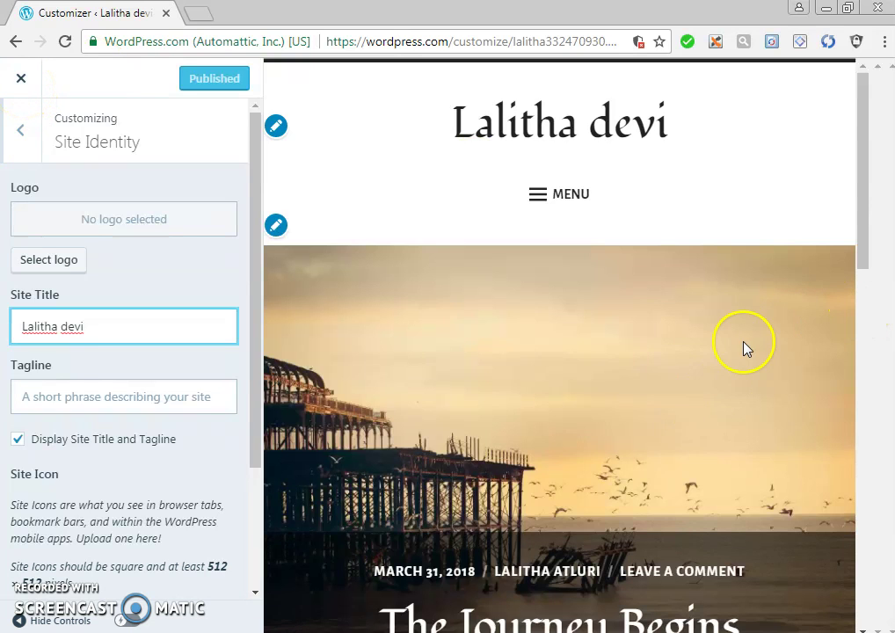
pyautogui.click(20, 79)
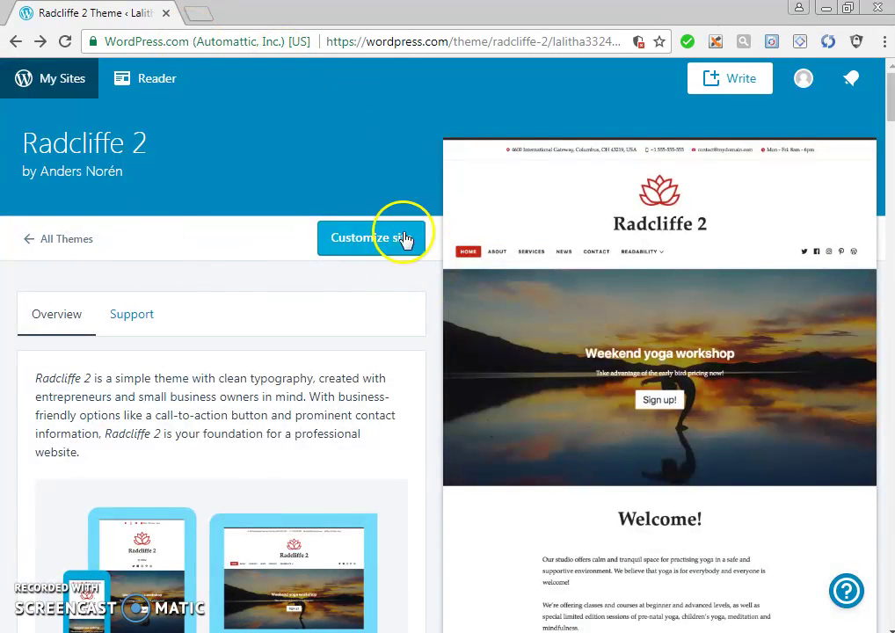
pyautogui.click(369, 239)
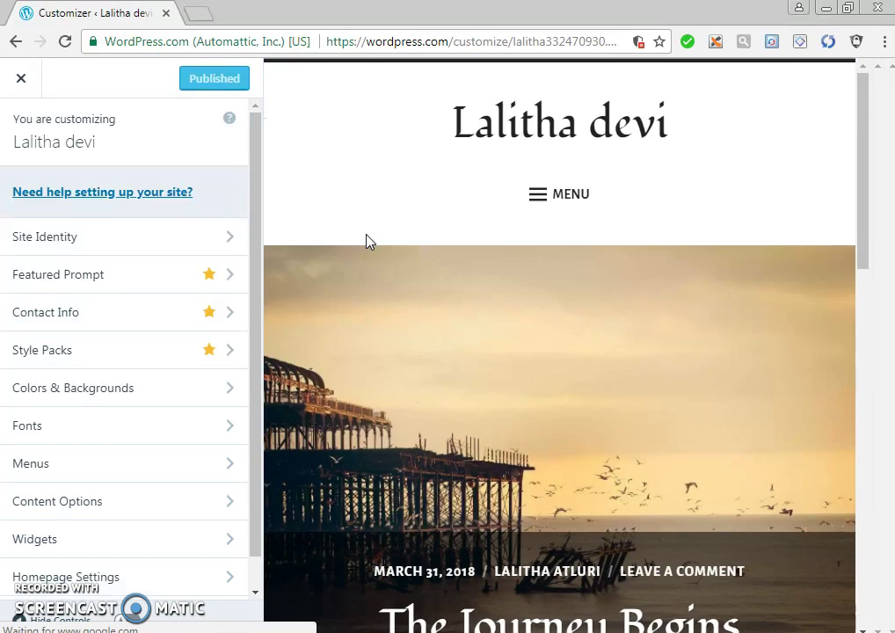
pyautogui.click(688, 328)
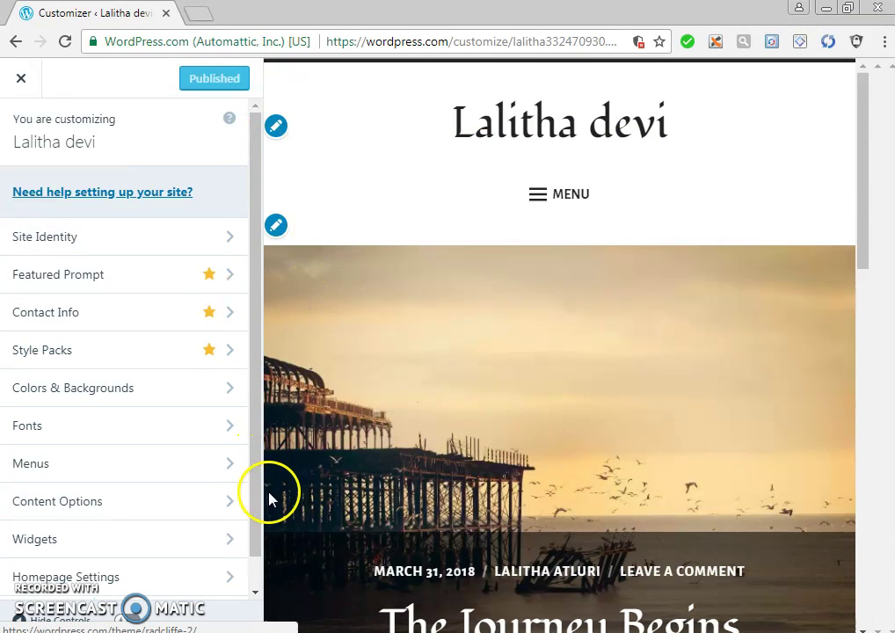
pyautogui.moveTo(258, 528); pyautogui.dragTo(248, 363)
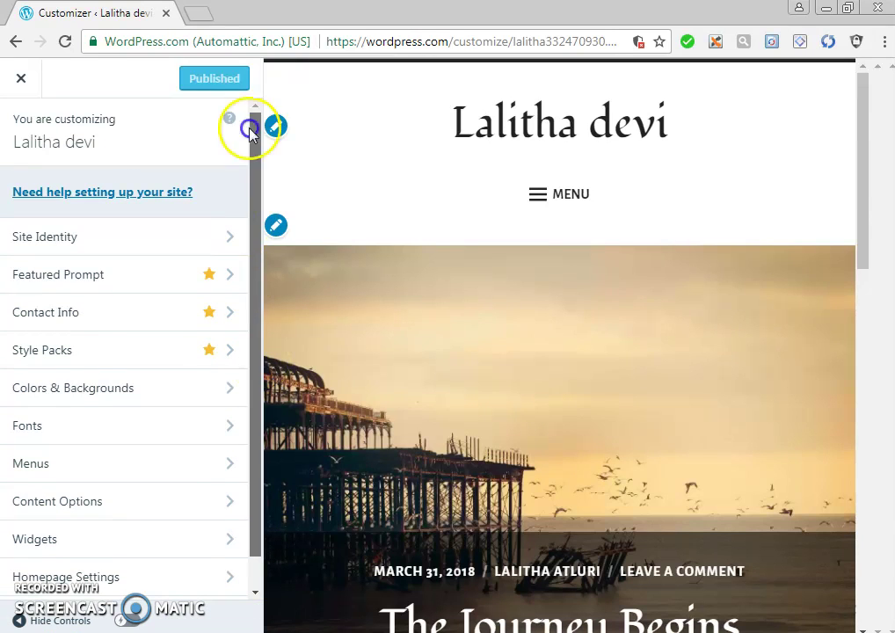
pyautogui.moveTo(864, 261); pyautogui.dragTo(685, 234)
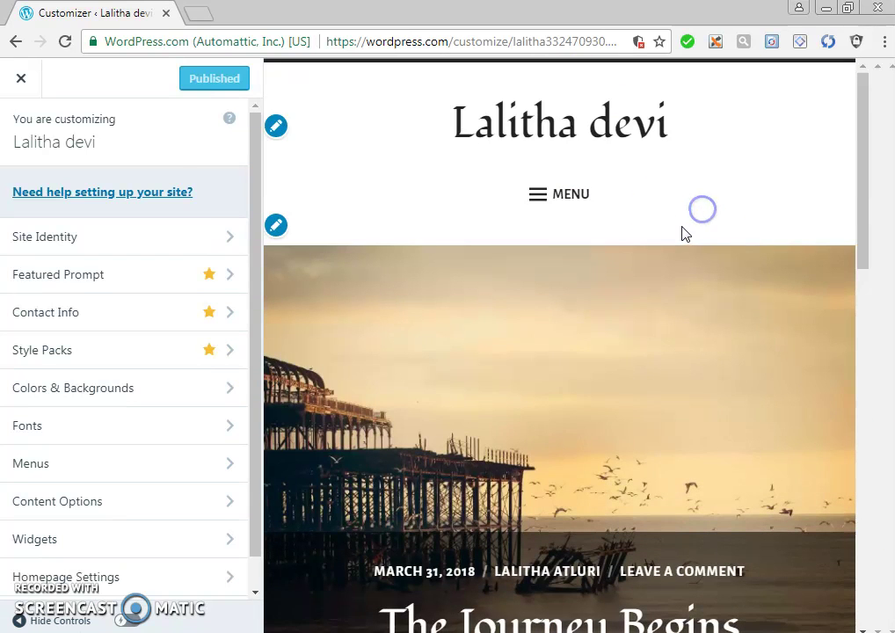
pyautogui.click(37, 146)
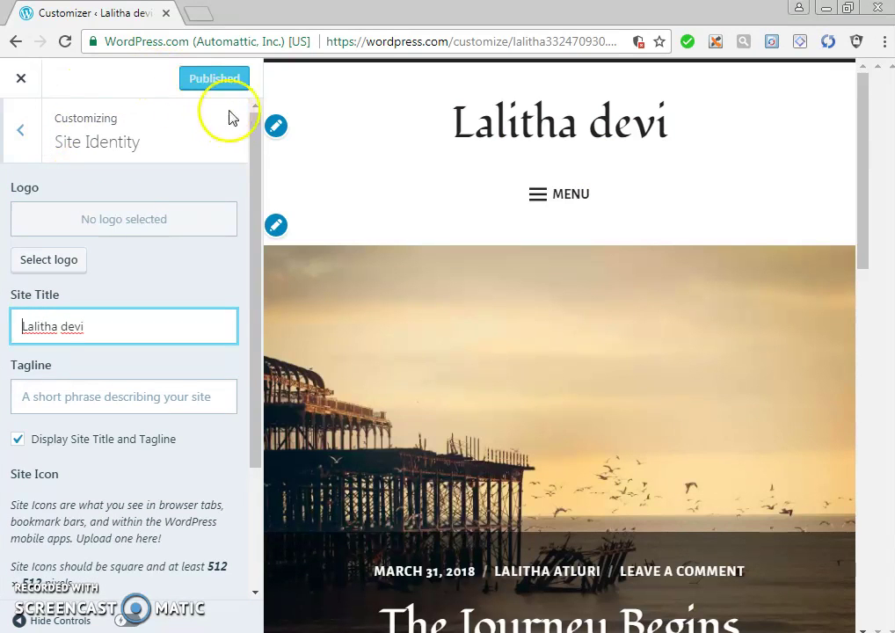
pyautogui.click(19, 81)
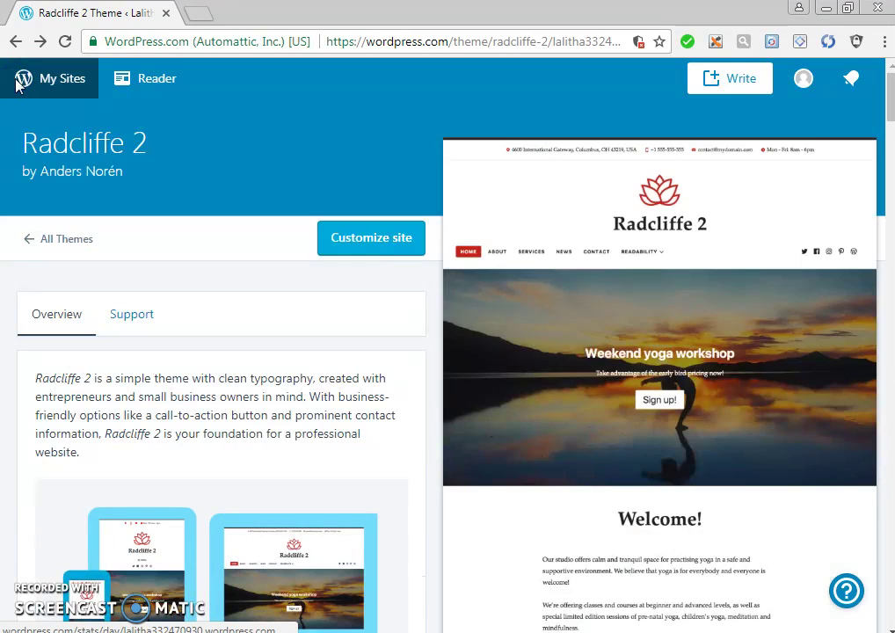
# Step: View the site from its dashboard and check the home page and its widgets in the Radcliffe 2 theme
pyautogui.click(44, 79)
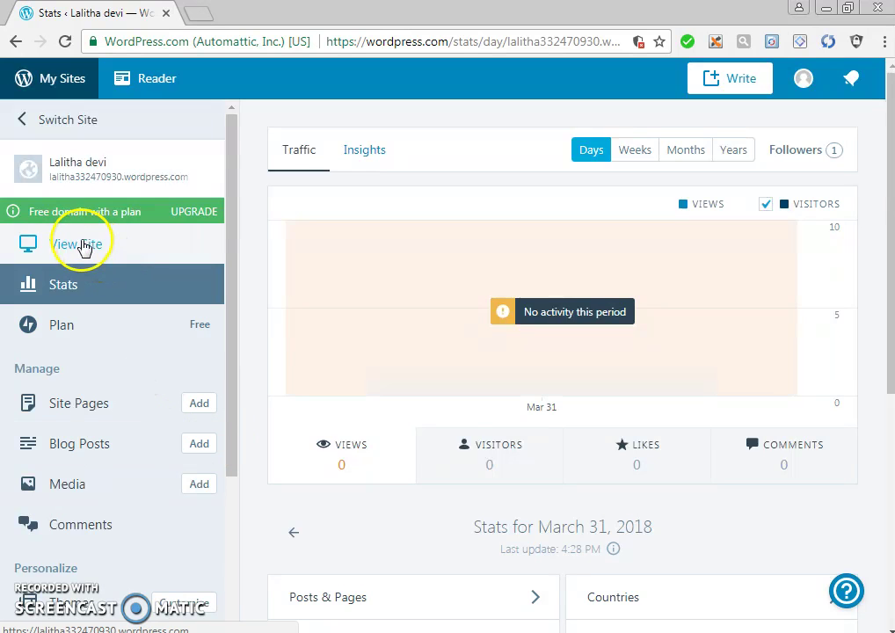
pyautogui.click(81, 247)
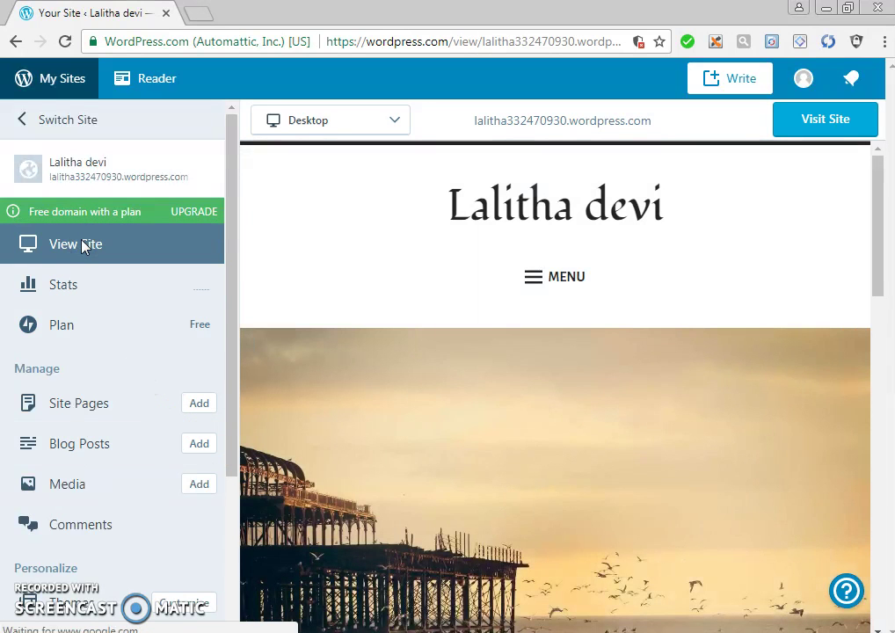
pyautogui.press('End')
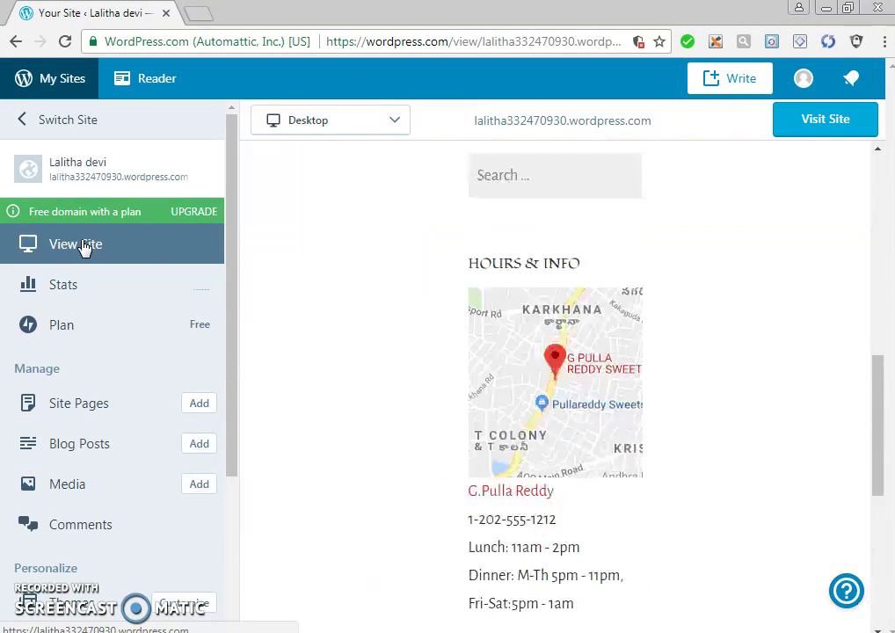
pyautogui.press('Home')
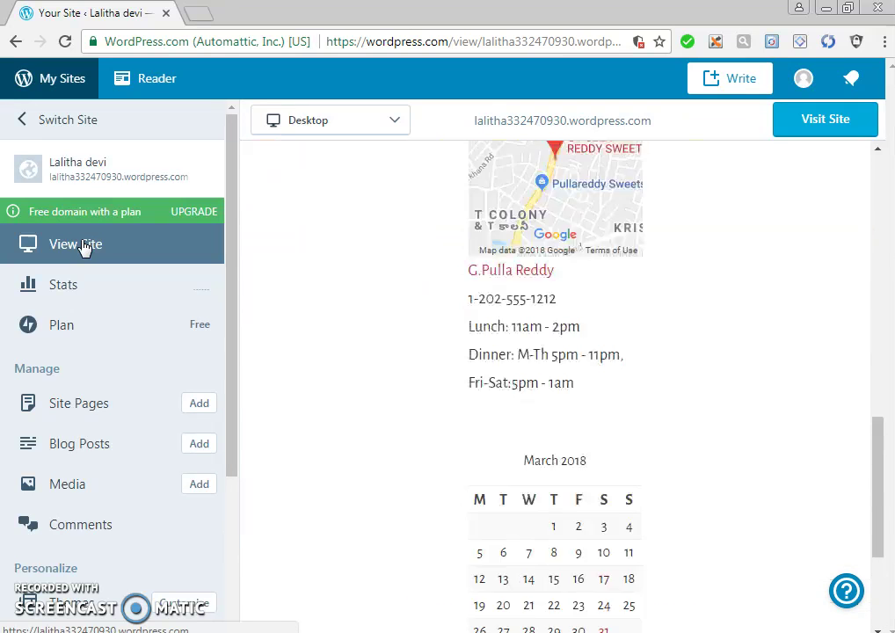